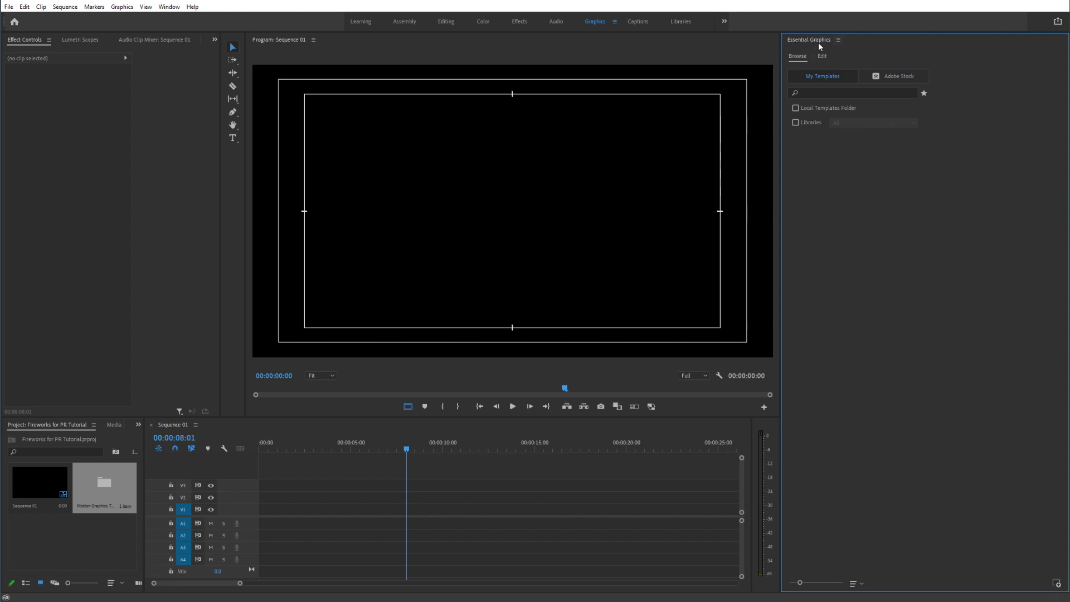
{"action": "left_click", "coordinate": [121, 8]}
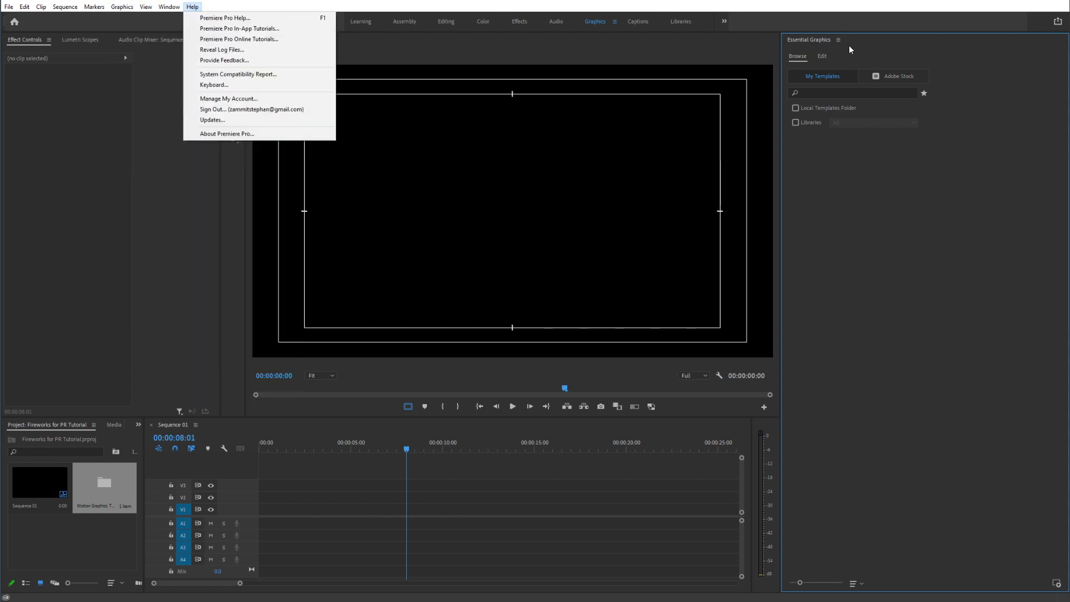
{"action": "left_click", "coordinate": [799, 39]}
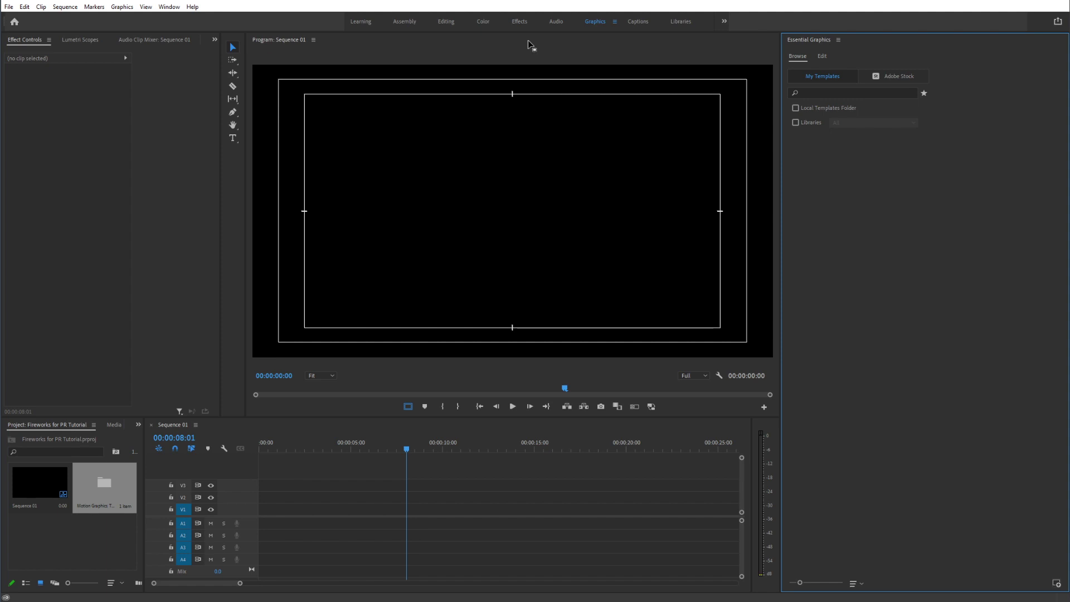
{"action": "left_click", "coordinate": [170, 6]}
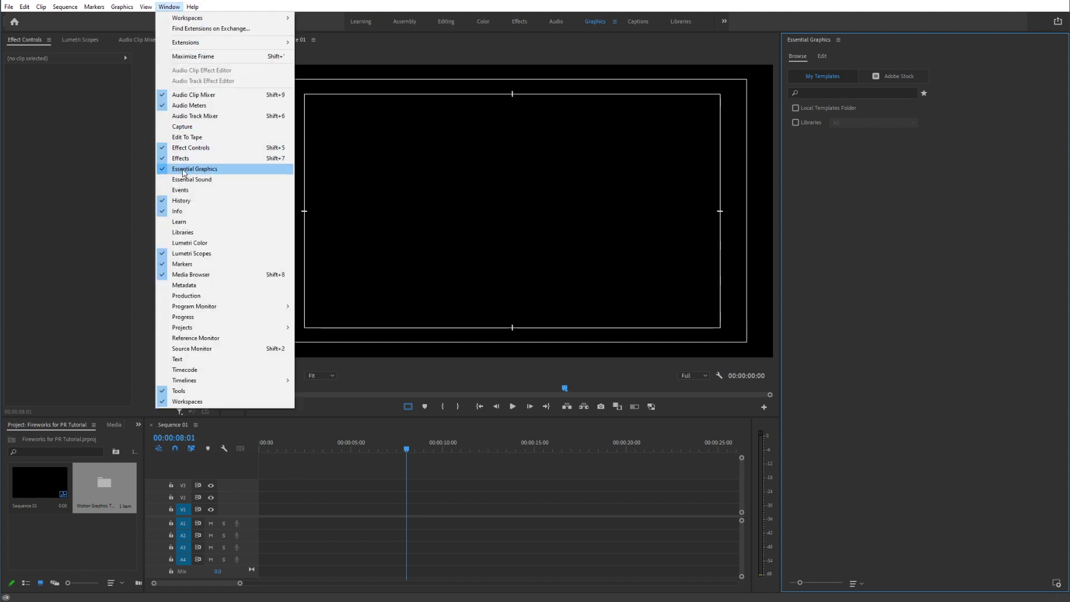
{"action": "left_click", "coordinate": [747, 209]}
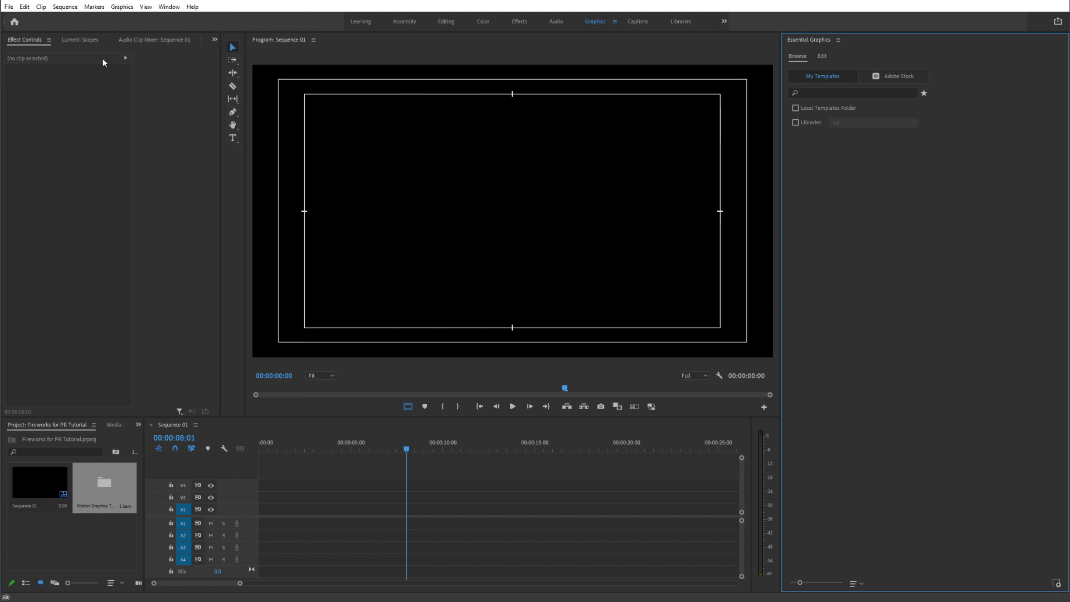
{"action": "left_click", "coordinate": [122, 7]}
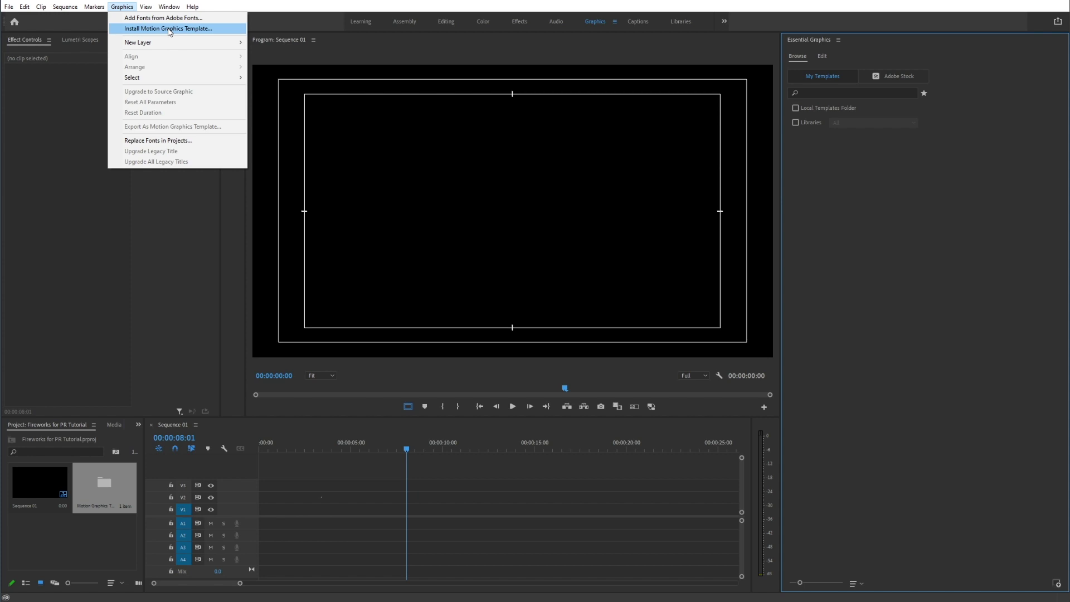
{"action": "left_click", "coordinate": [873, 321]}
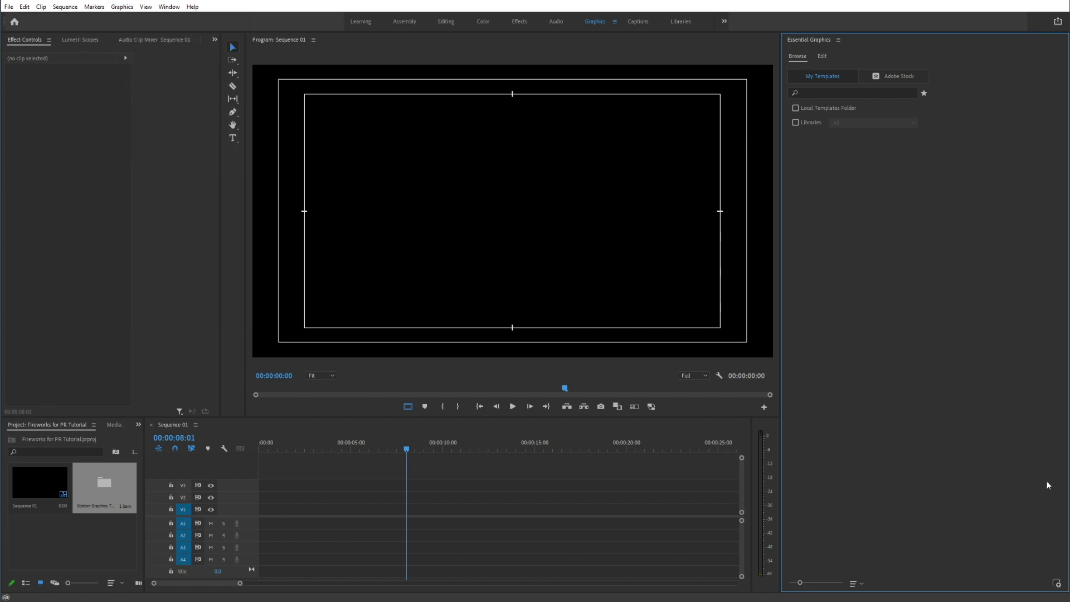
Install the motion graphics template Happy New Year Fireworks.mogrt from the Happy New Year - For Premiere Pro folder
{"action": "left_click", "coordinate": [1057, 584]}
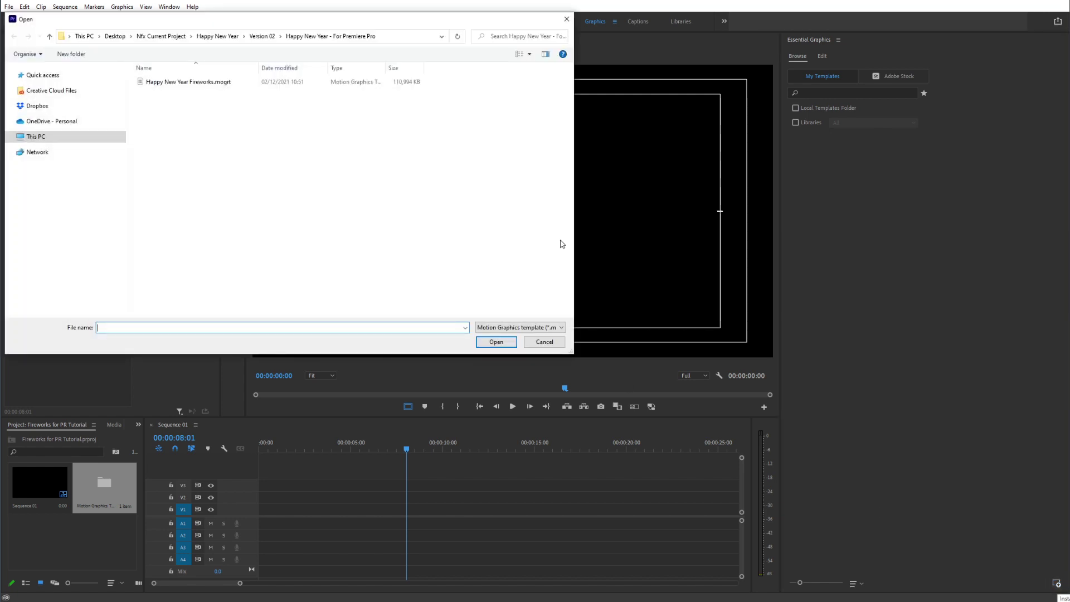
{"action": "left_click", "coordinate": [195, 84]}
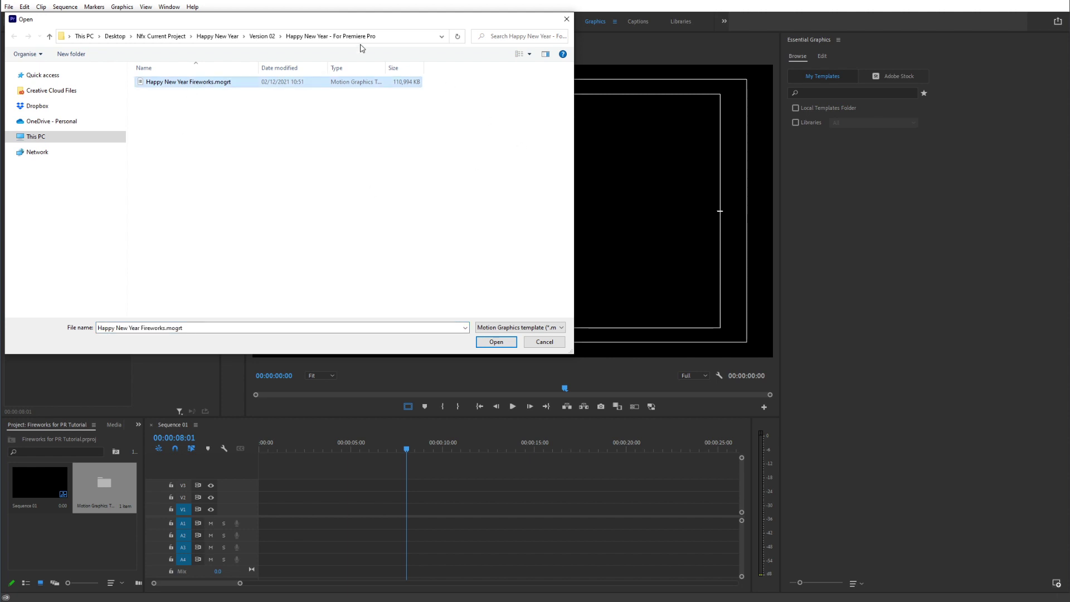
{"action": "left_click", "coordinate": [491, 345]}
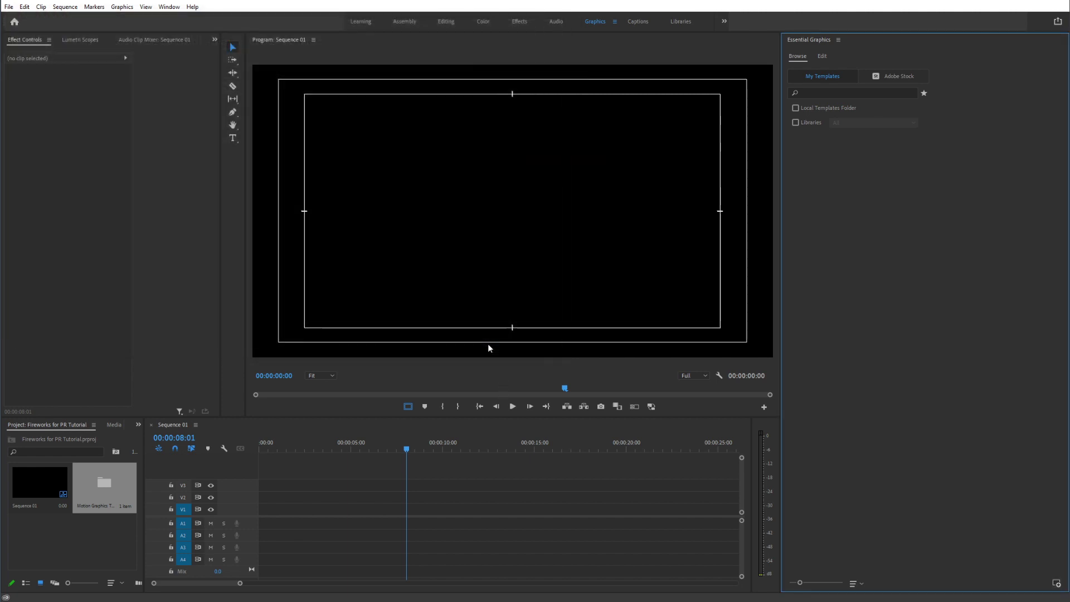
Place the Happy New Year Fireworks template on track V1 at the start of Sequence 01
{"action": "mouse_move", "coordinate": [852, 163]}
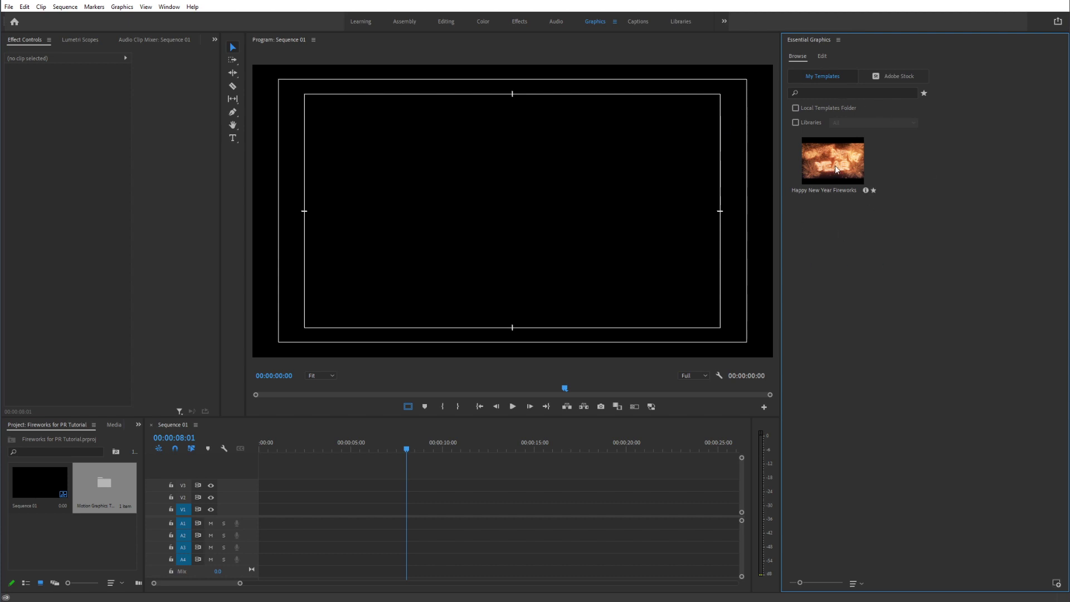
{"action": "left_click", "coordinate": [834, 166]}
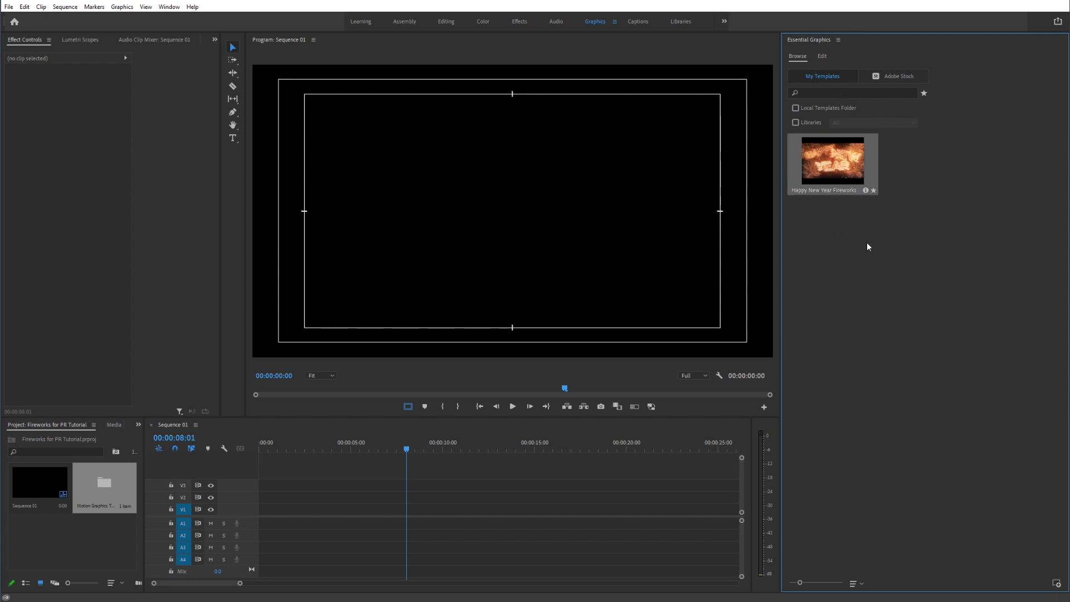
{"action": "left_click_drag", "start_coordinate": [313, 506], "coordinate": [259, 512]}
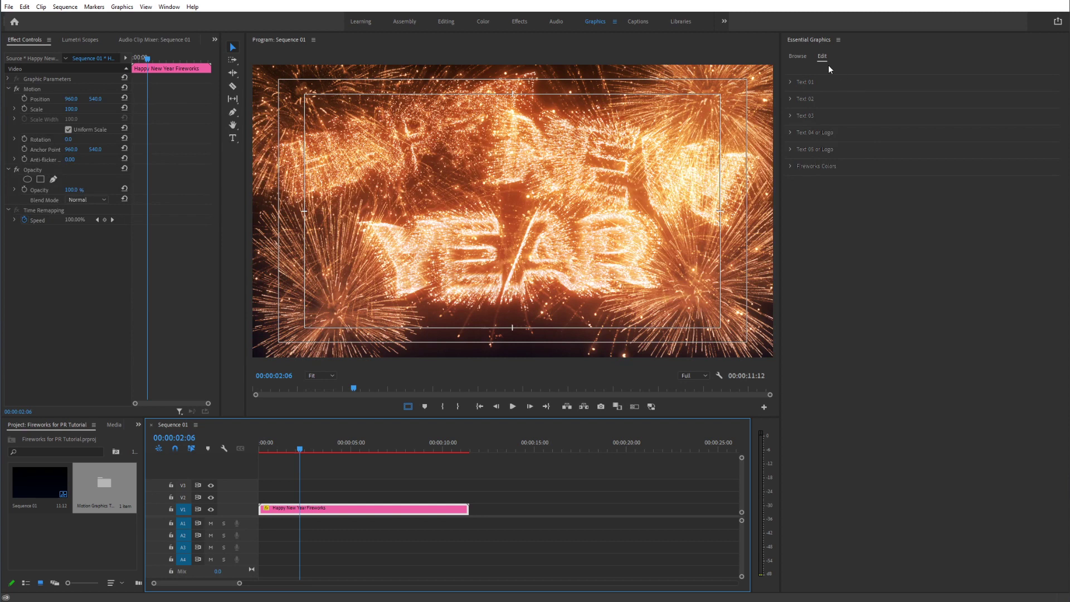
Replace the Text 01 source text of the fireworks template with MERRY
{"action": "left_click", "coordinate": [791, 81]}
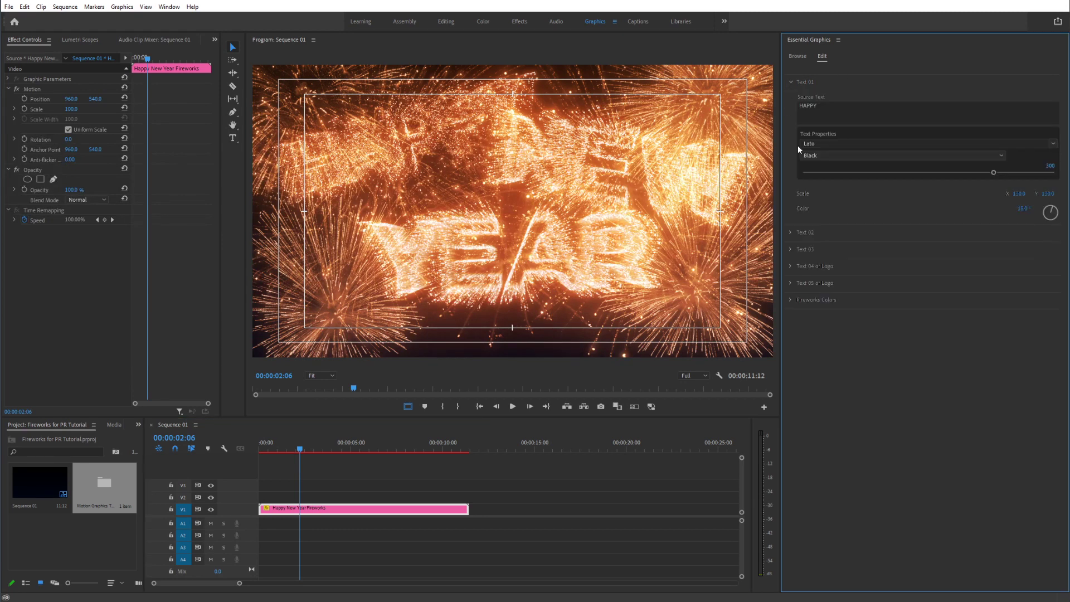
{"action": "left_click", "coordinate": [815, 108]}
{"action": "double_click", "coordinate": [814, 106]}
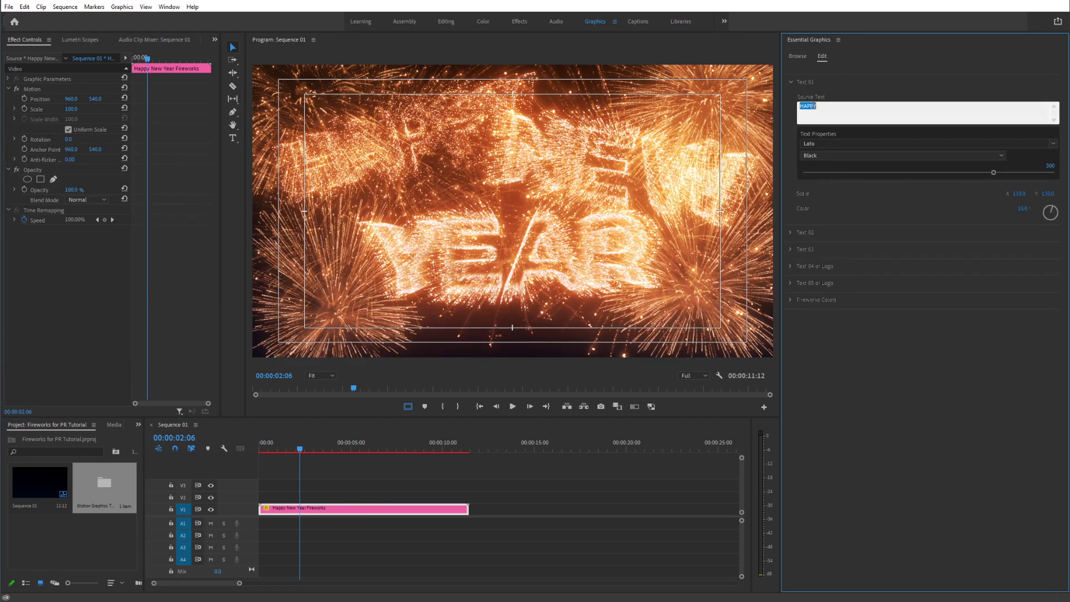
{"action": "type", "text": "MERRY"}
{"action": "left_click", "coordinate": [869, 357]}
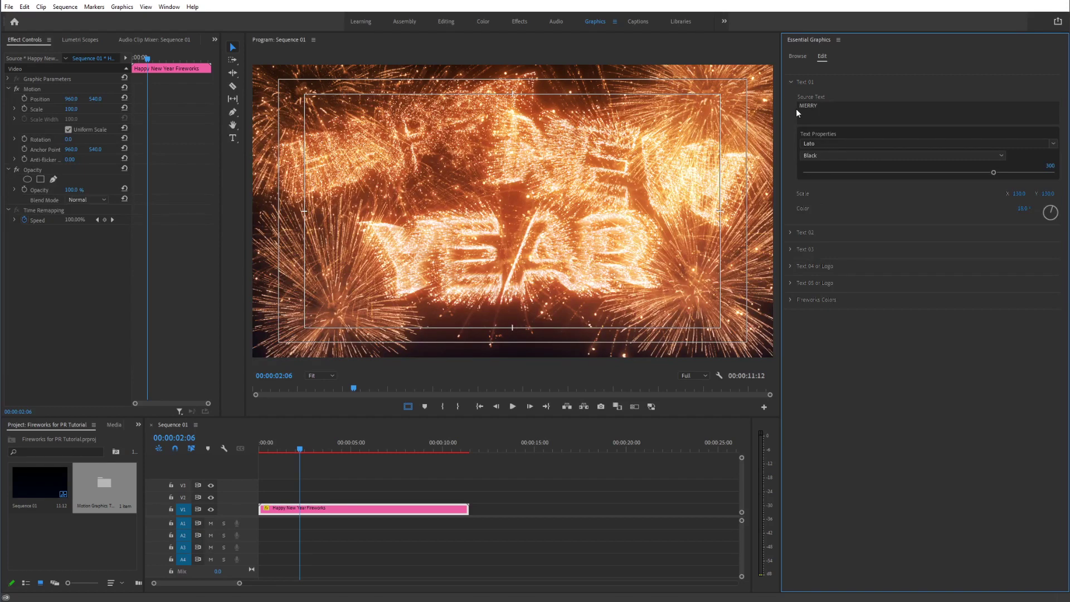
{"action": "left_click", "coordinate": [821, 114]}
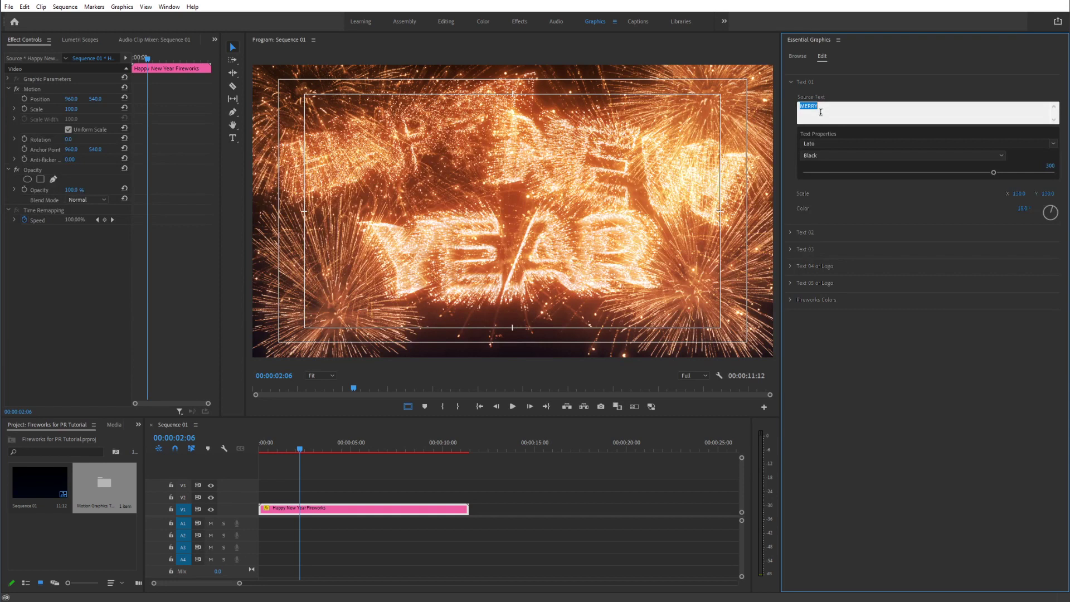
{"action": "left_click", "coordinate": [855, 333]}
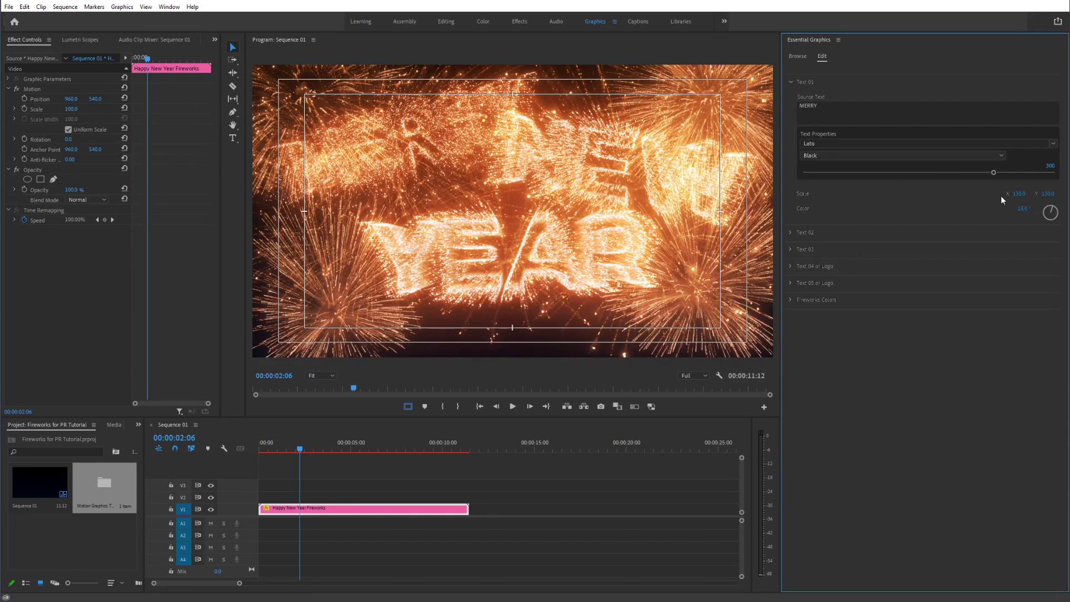
Try a scale of 50 on Text 01 and set it back to 130
{"action": "left_click", "coordinate": [1021, 193]}
{"action": "type", "text": "50"}
{"action": "key", "text": "Return"}
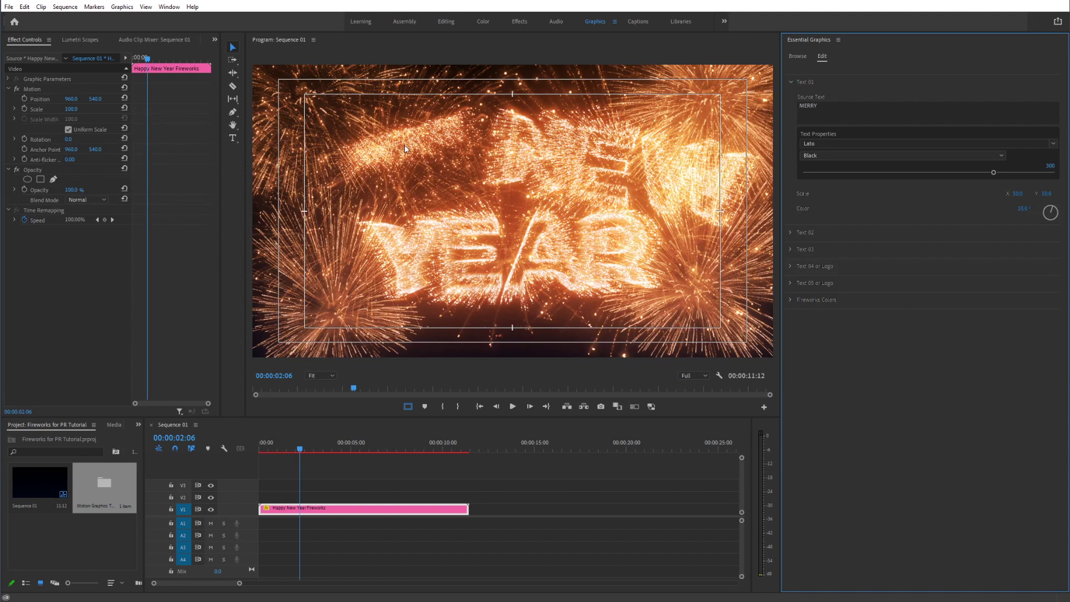
{"action": "left_click", "coordinate": [1020, 193]}
{"action": "type", "text": "130"}
{"action": "key", "text": "Return"}
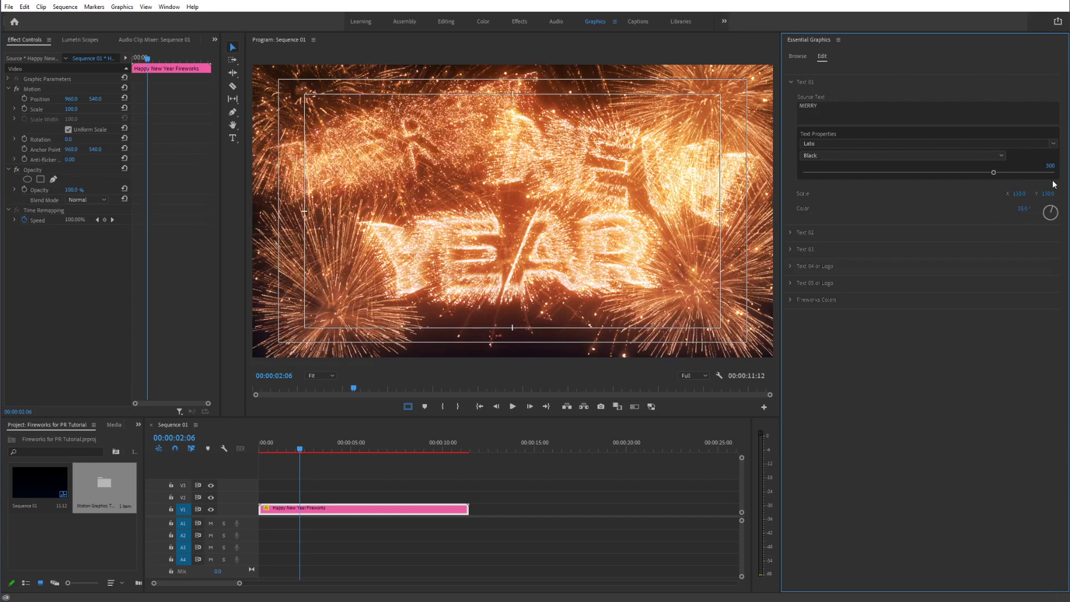
Change the color of the MERRY text in Text 01 to purple
{"action": "left_click", "coordinate": [803, 106]}
{"action": "double_click", "coordinate": [803, 106]}
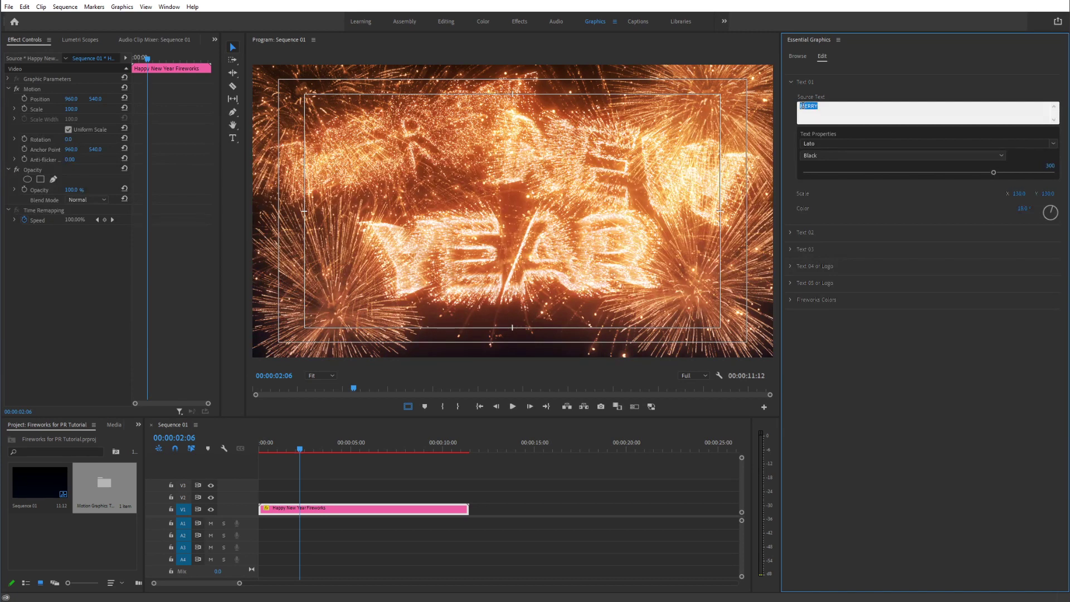
{"action": "left_click", "coordinate": [868, 353]}
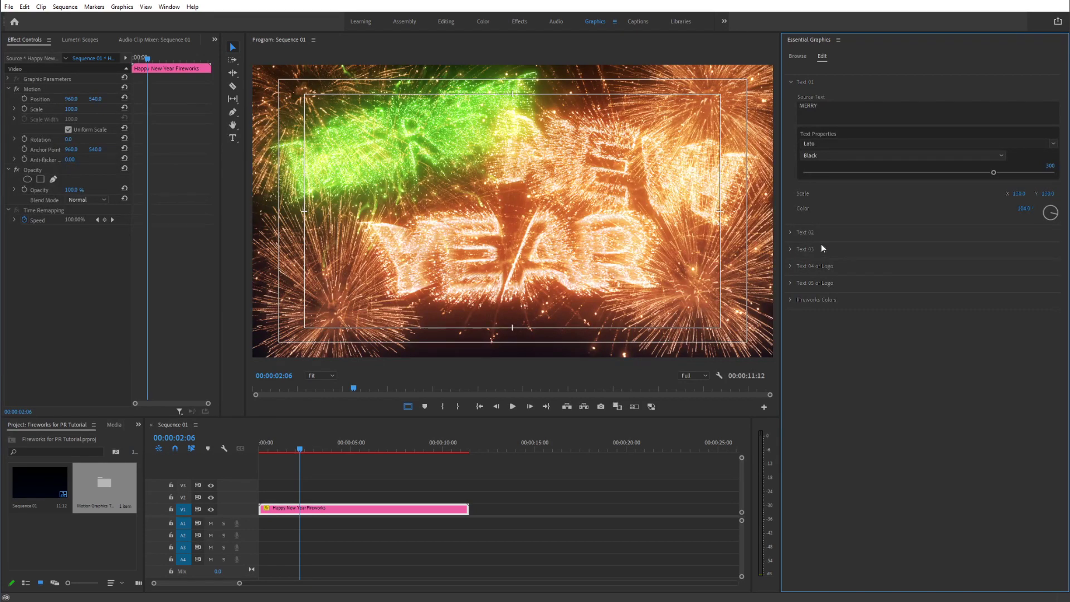
{"action": "left_click_drag", "start_coordinate": [1048, 215], "coordinate": [1047, 210]}
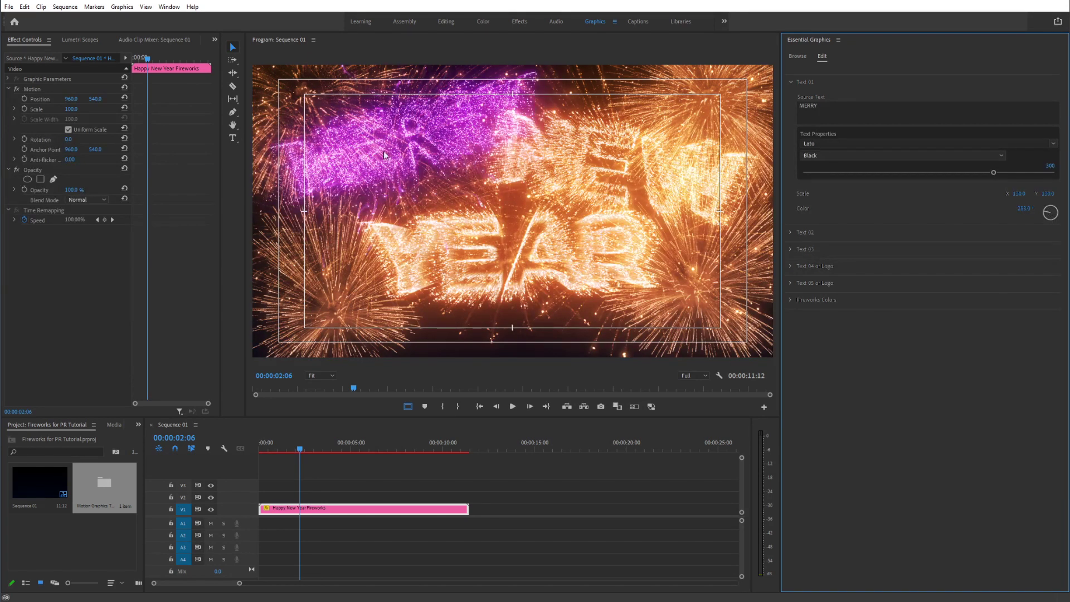
{"action": "left_click", "coordinate": [791, 82]}
Replace the Text 02 source text with CHRISTMAS and set its scale to 80
{"action": "left_click", "coordinate": [790, 100]}
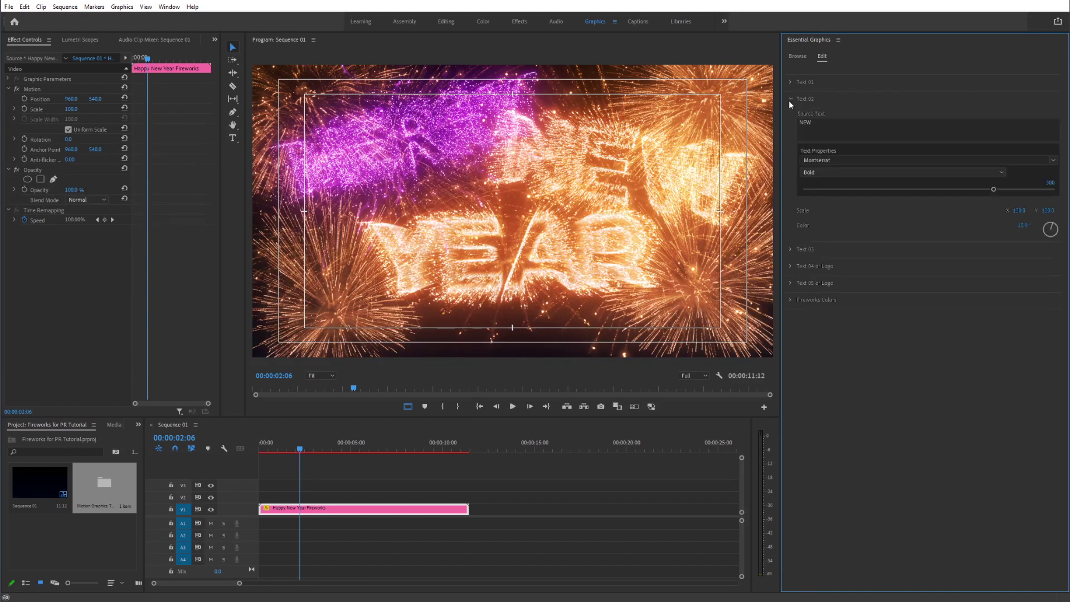
{"action": "double_click", "coordinate": [806, 122]}
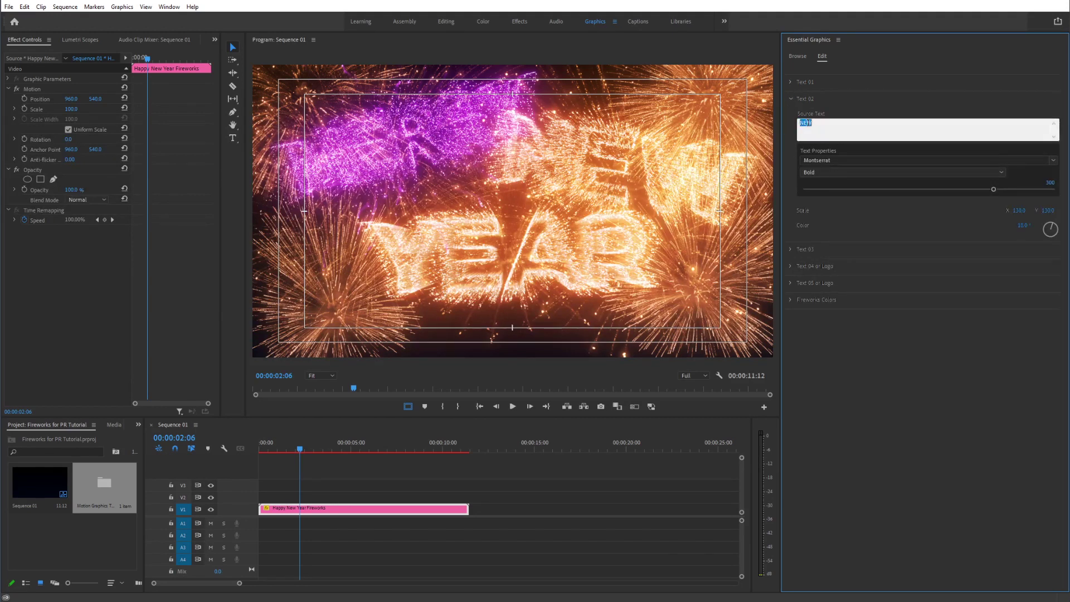
{"action": "type", "text": "CH"}
{"action": "type", "text": "RISTMAS"}
{"action": "left_click", "coordinate": [878, 333]}
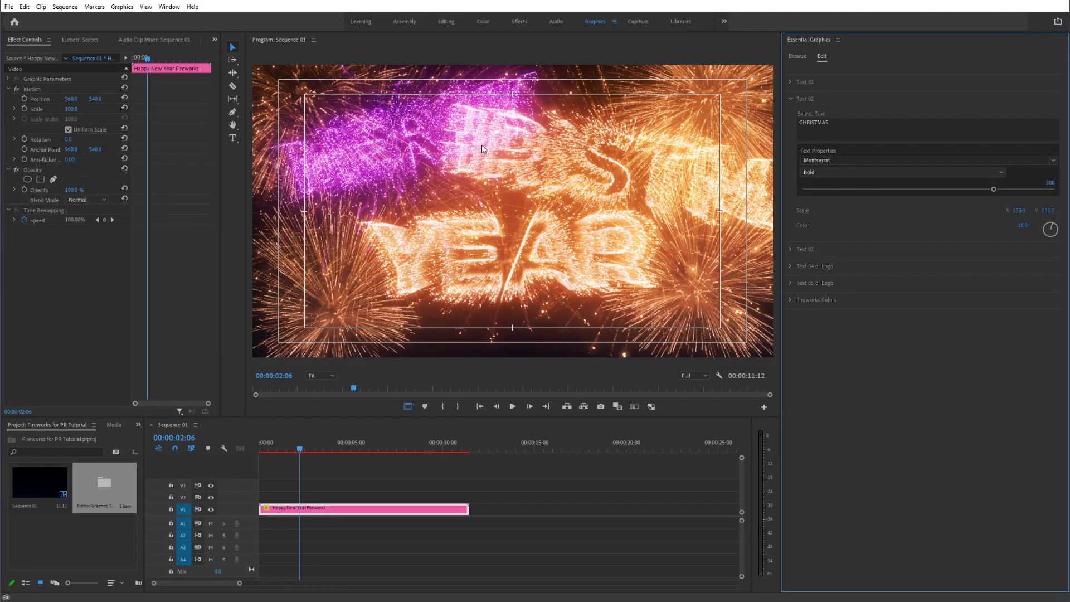
{"action": "left_click", "coordinate": [1019, 210]}
{"action": "type", "text": "80"}
{"action": "key", "text": "Return"}
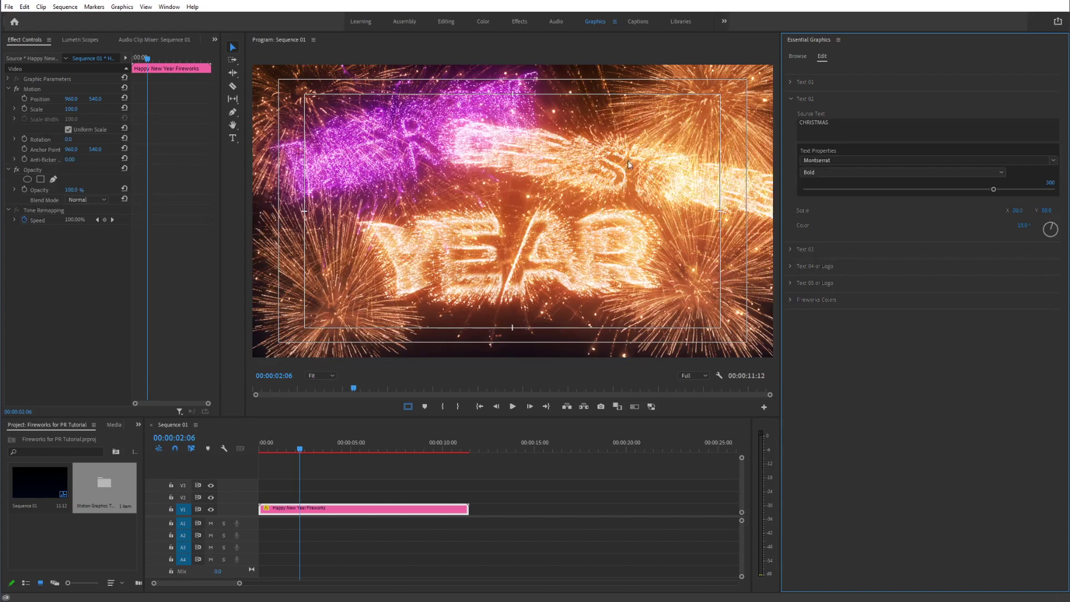
Change the color of the CHRISTMAS text in Text 02 to pinkish red
{"action": "left_click", "coordinate": [1027, 225]}
{"action": "left_click", "coordinate": [1044, 230]}
{"action": "left_click", "coordinate": [1053, 238]}
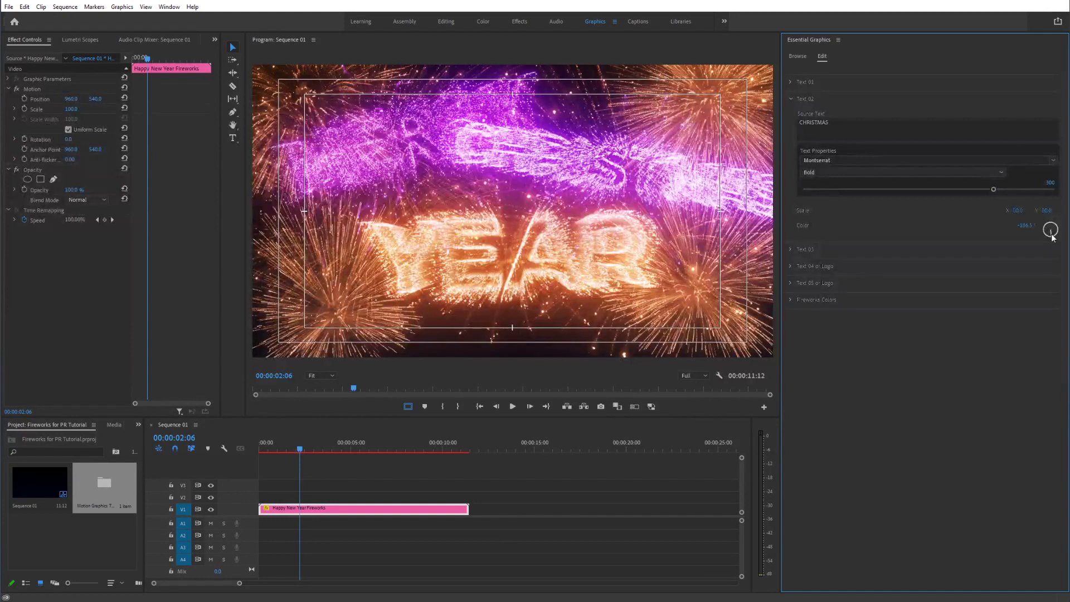
{"action": "left_click", "coordinate": [1049, 236]}
{"action": "left_click", "coordinate": [1045, 237]}
{"action": "left_click", "coordinate": [792, 99]}
Replace the Text 03 source text with AND and turn its color to purple at about -90°
{"action": "left_click", "coordinate": [790, 116]}
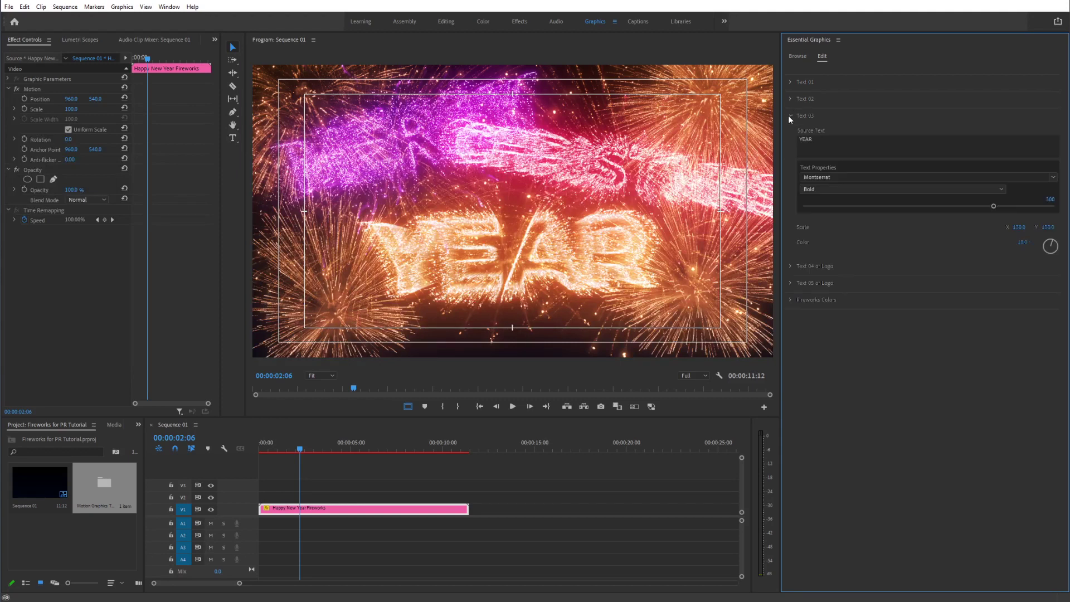
{"action": "left_click", "coordinate": [814, 138]}
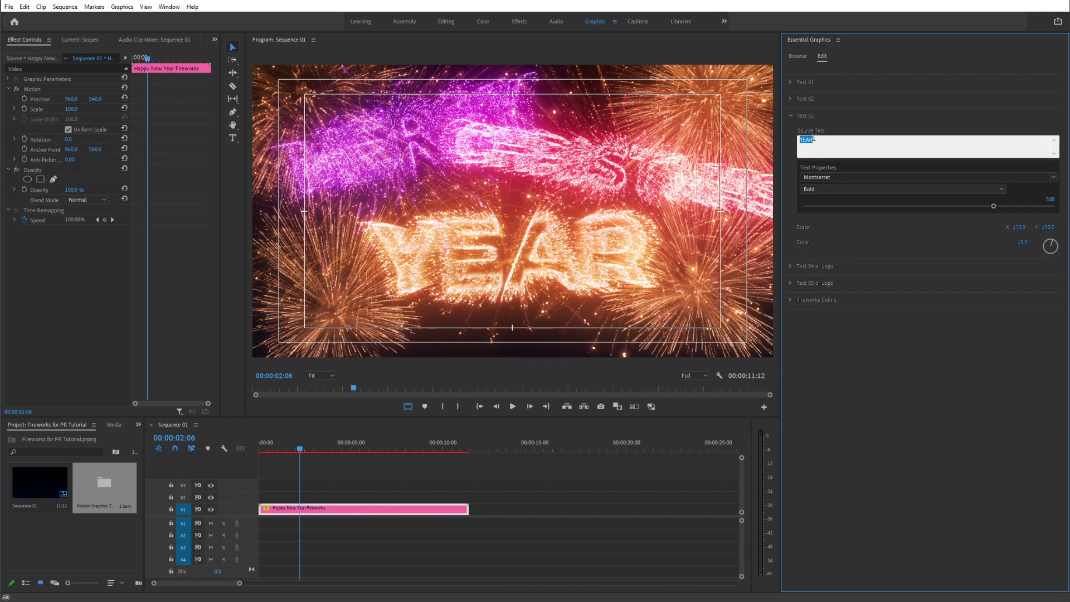
{"action": "type", "text": "AND"}
{"action": "left_click", "coordinate": [868, 342]}
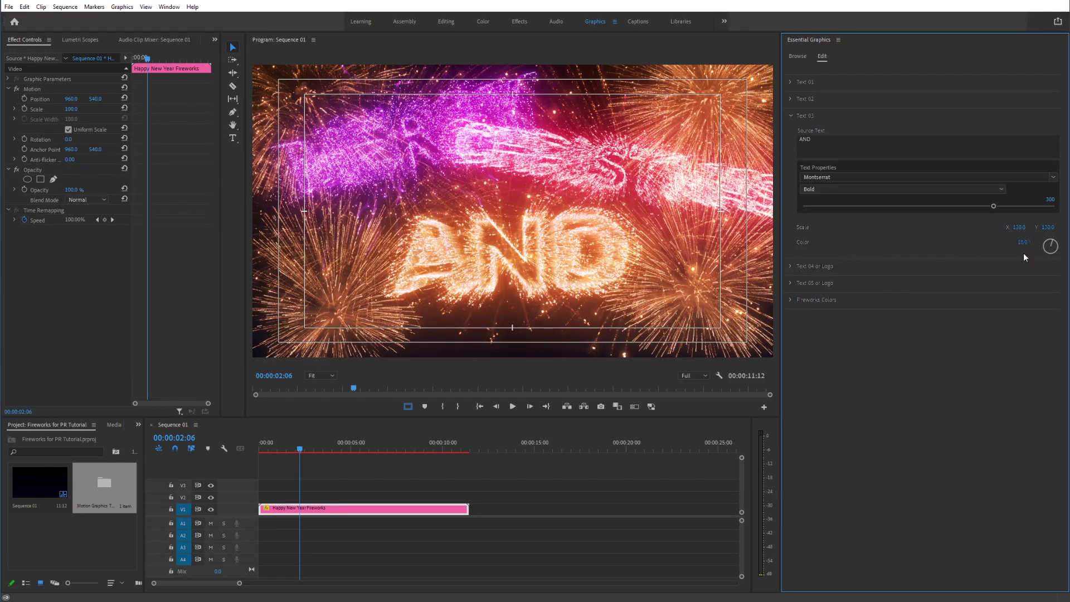
{"action": "left_click_drag", "start_coordinate": [1049, 252], "coordinate": [1048, 251]}
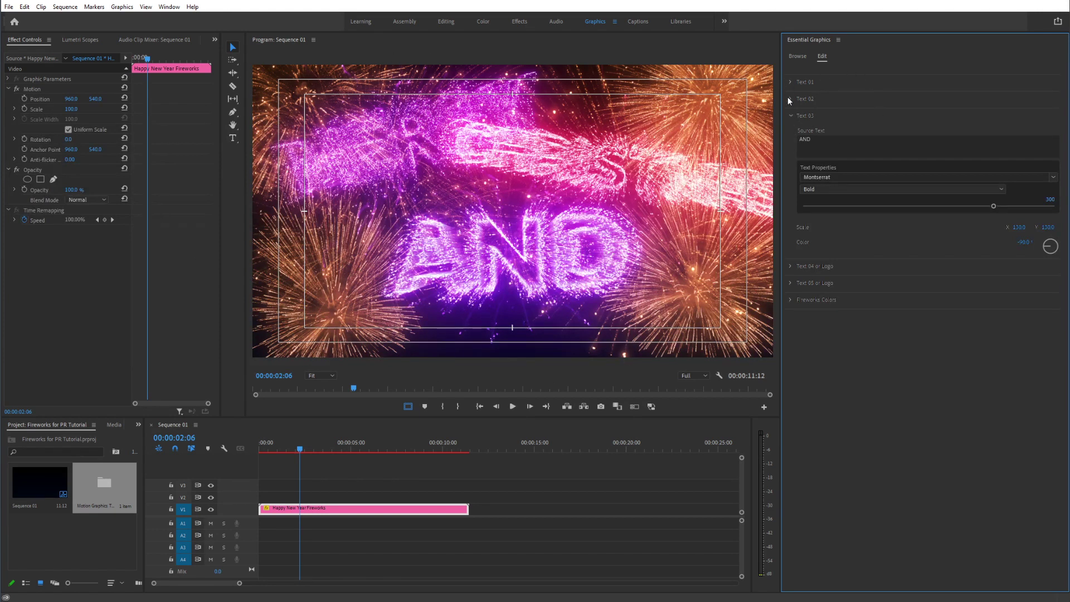
{"action": "left_click", "coordinate": [792, 116]}
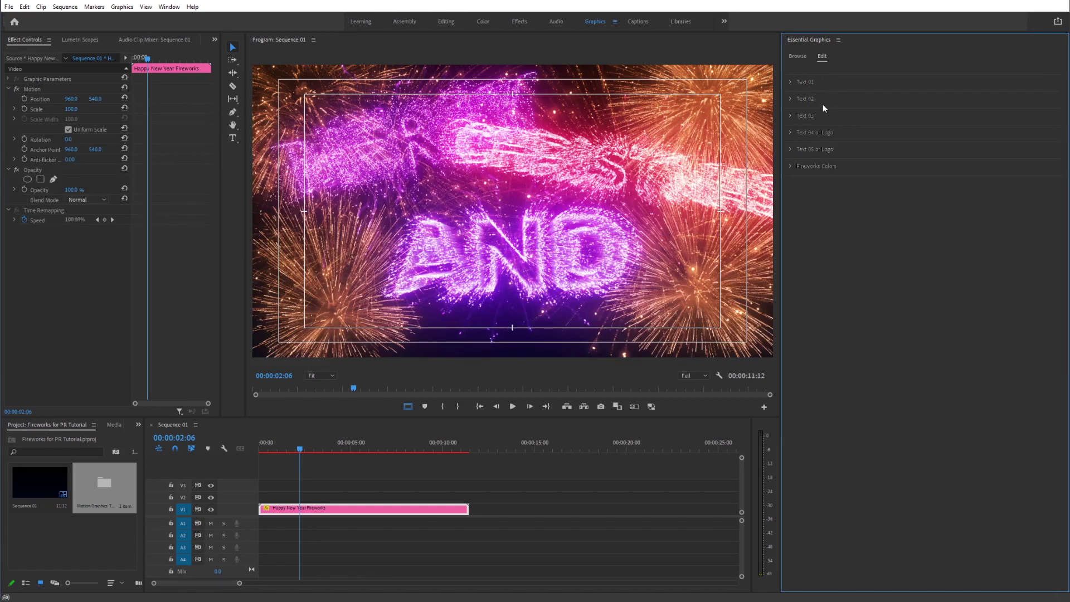
Turn Fireworks Style 01 Colors 01 through 04 to violet-blue at about -104°, -117°, -117° and -118°
{"action": "left_click", "coordinate": [792, 166]}
{"action": "left_click", "coordinate": [798, 180]}
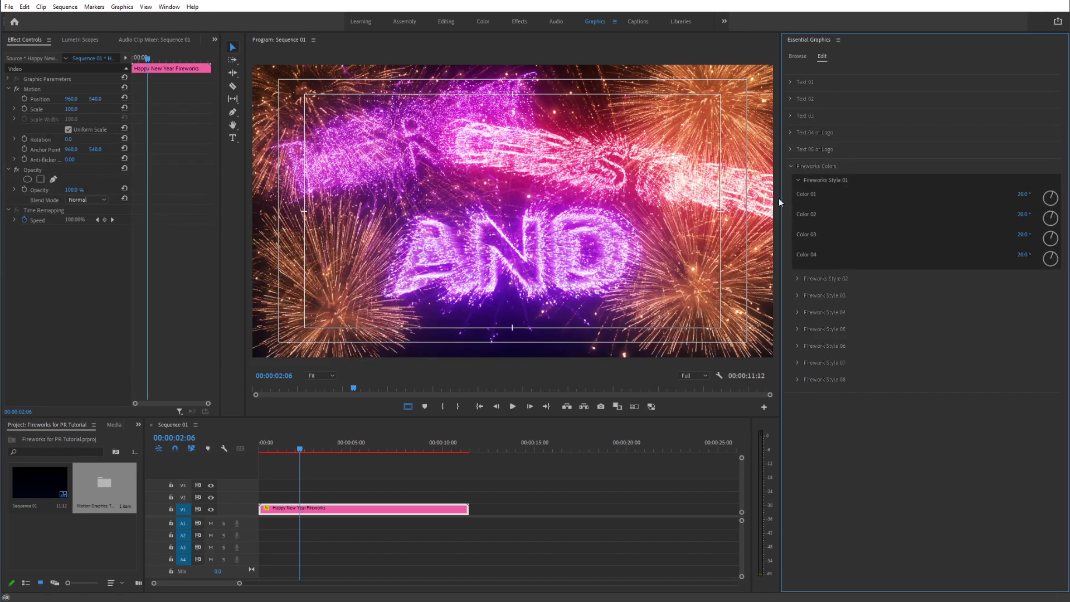
{"action": "left_click", "coordinate": [1048, 202]}
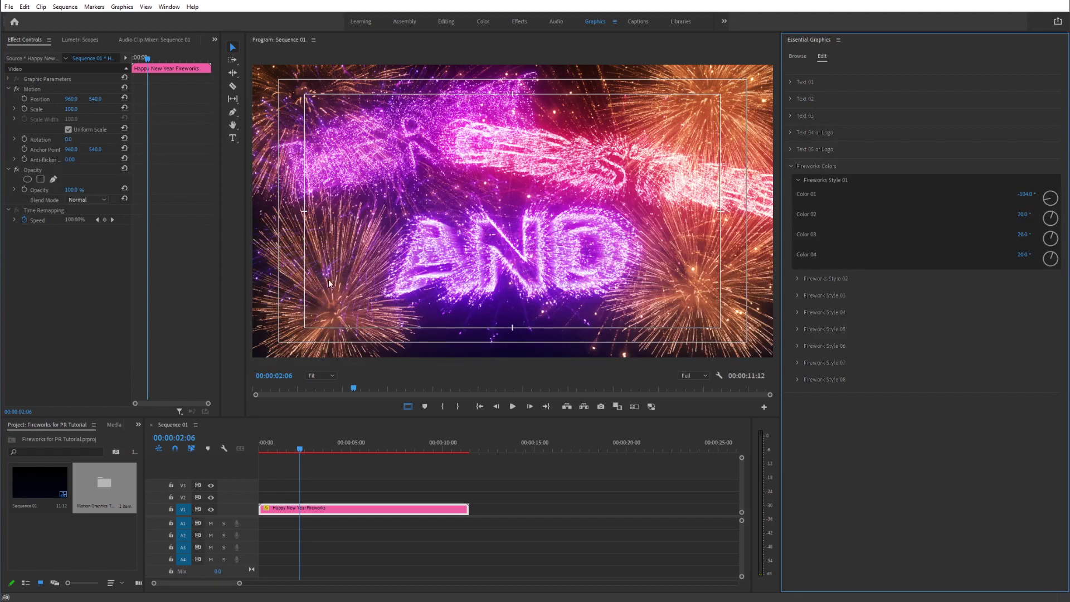
{"action": "left_click", "coordinate": [1048, 223]}
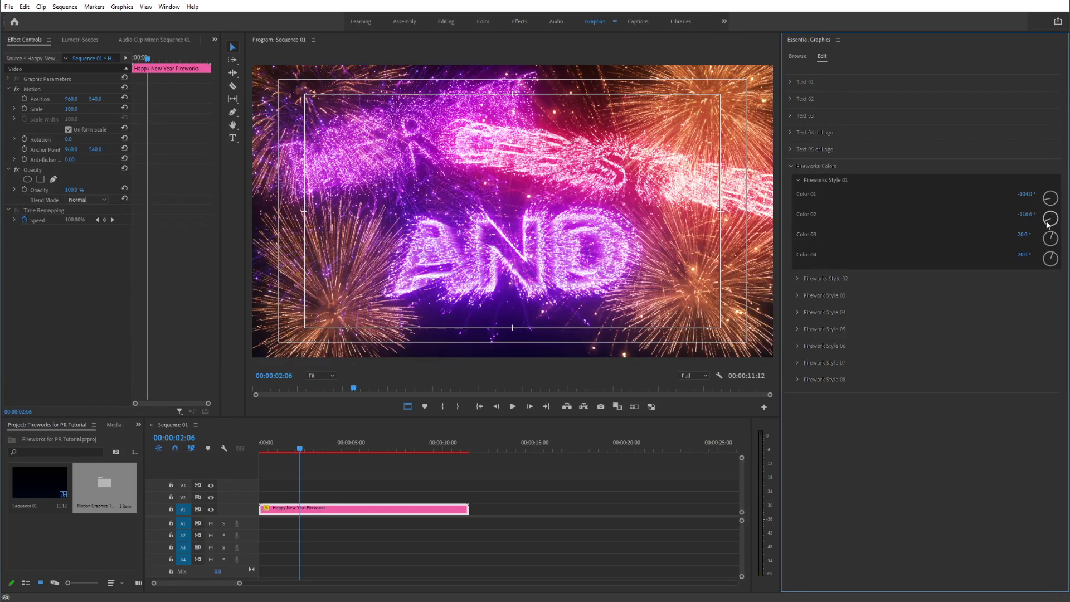
{"action": "left_click", "coordinate": [1048, 243]}
{"action": "left_click", "coordinate": [1046, 266]}
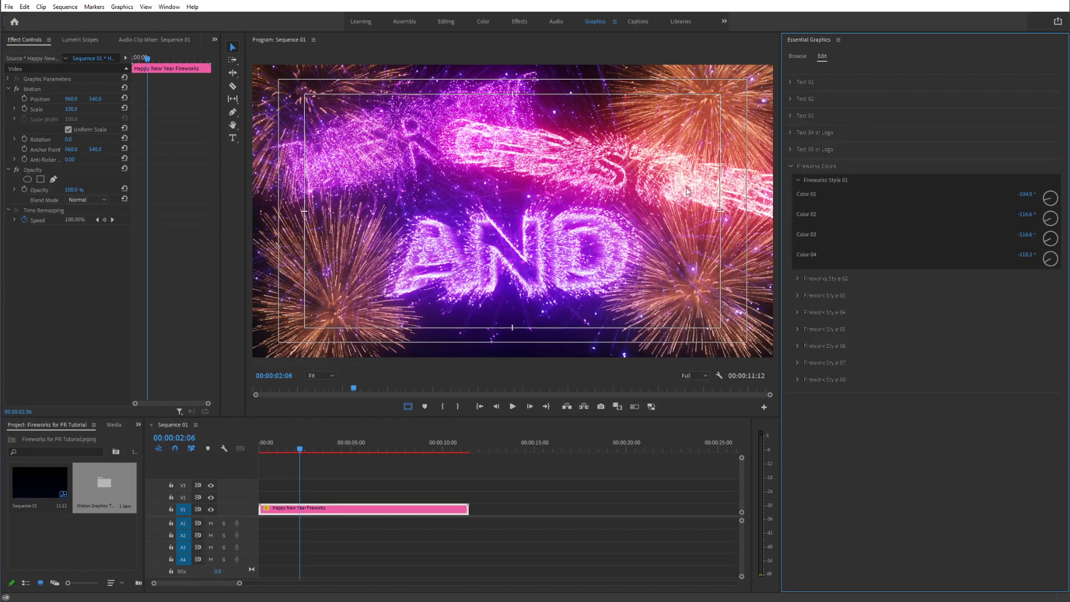
Set the Fireworks Style 02 Colors 01 through 04 to about 262°, -135°, -55° and -28°
{"action": "left_click", "coordinate": [792, 166]}
{"action": "left_click", "coordinate": [792, 166]}
{"action": "left_click", "coordinate": [798, 180]}
{"action": "left_click", "coordinate": [798, 197]}
{"action": "left_click_drag", "start_coordinate": [1055, 216], "coordinate": [1046, 221]}
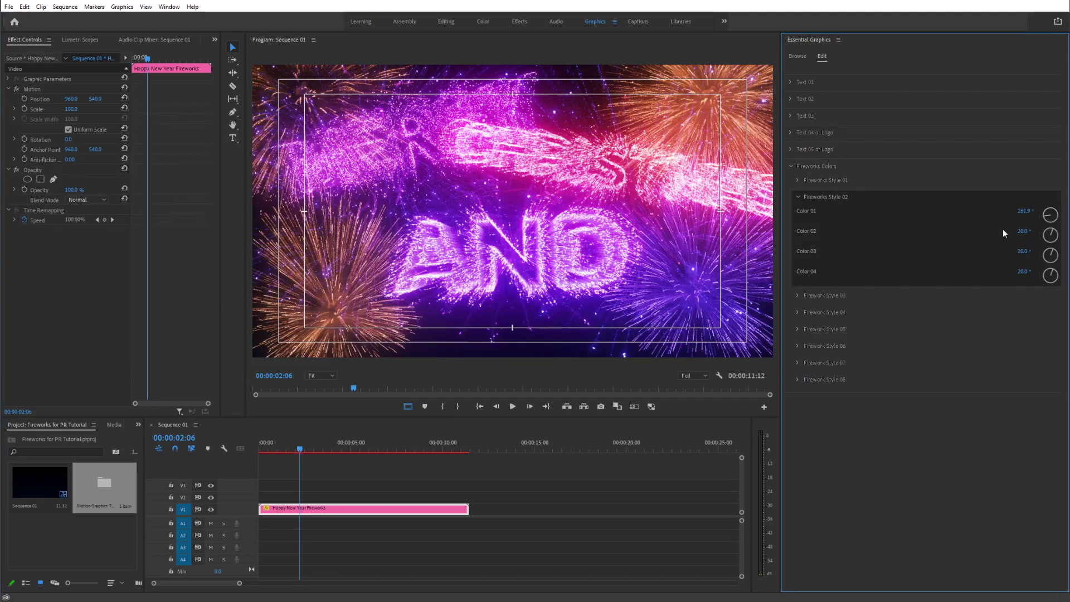
{"action": "left_click_drag", "start_coordinate": [1050, 233], "coordinate": [1047, 242]}
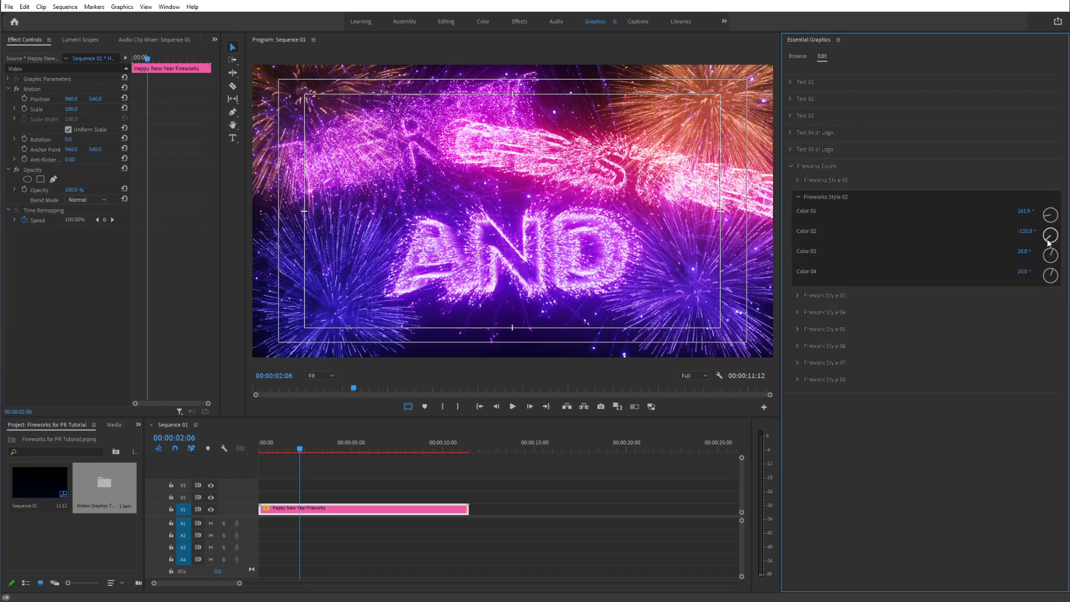
{"action": "left_click_drag", "start_coordinate": [1049, 257], "coordinate": [1047, 278]}
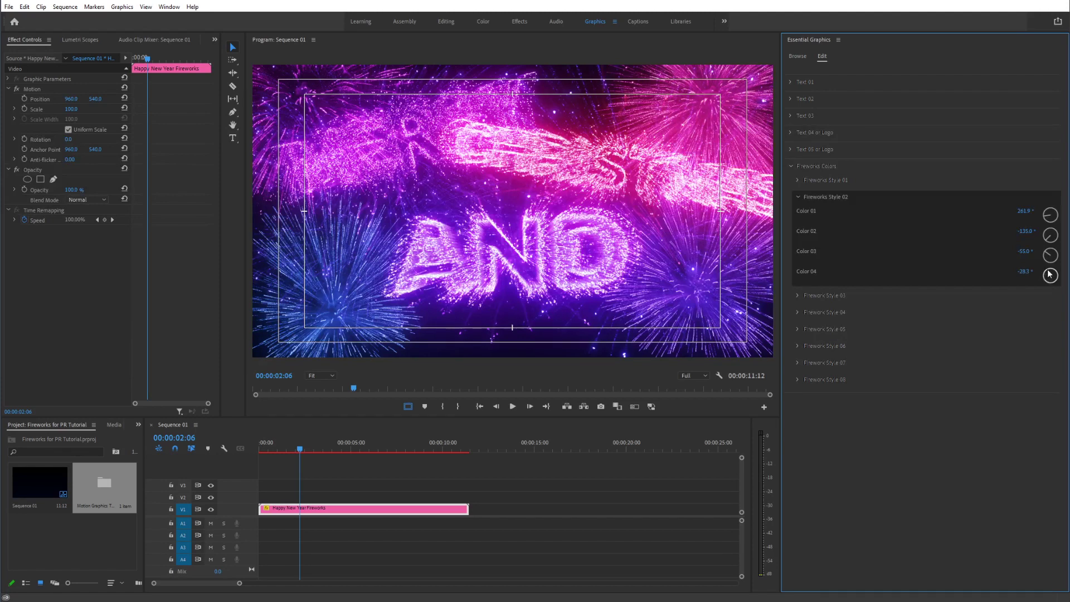
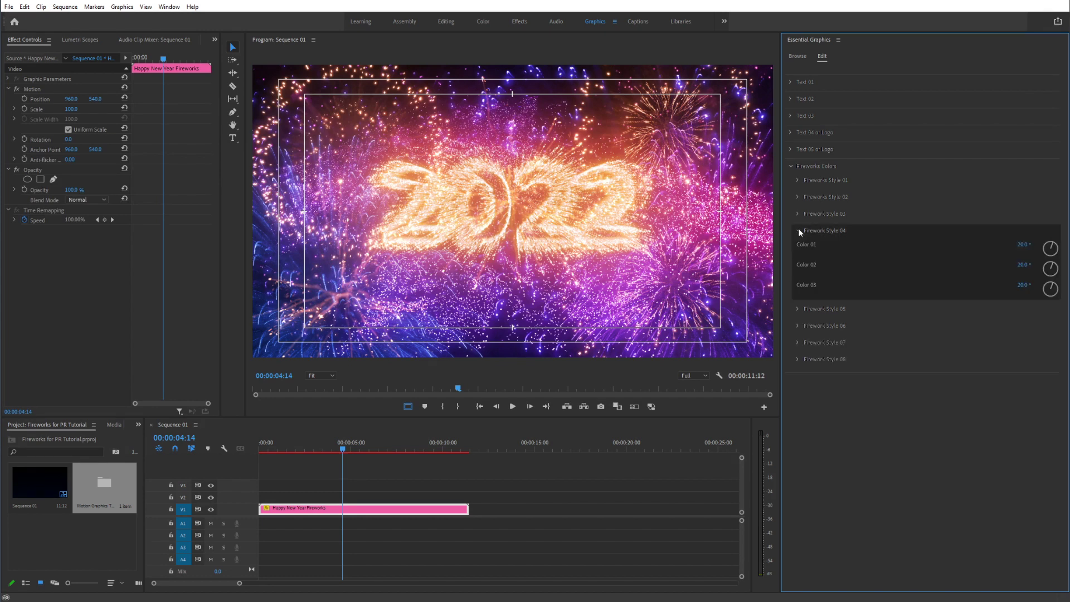
Close the fireworks color settings and switch Text 04 from text to logo
{"action": "left_click", "coordinate": [799, 230]}
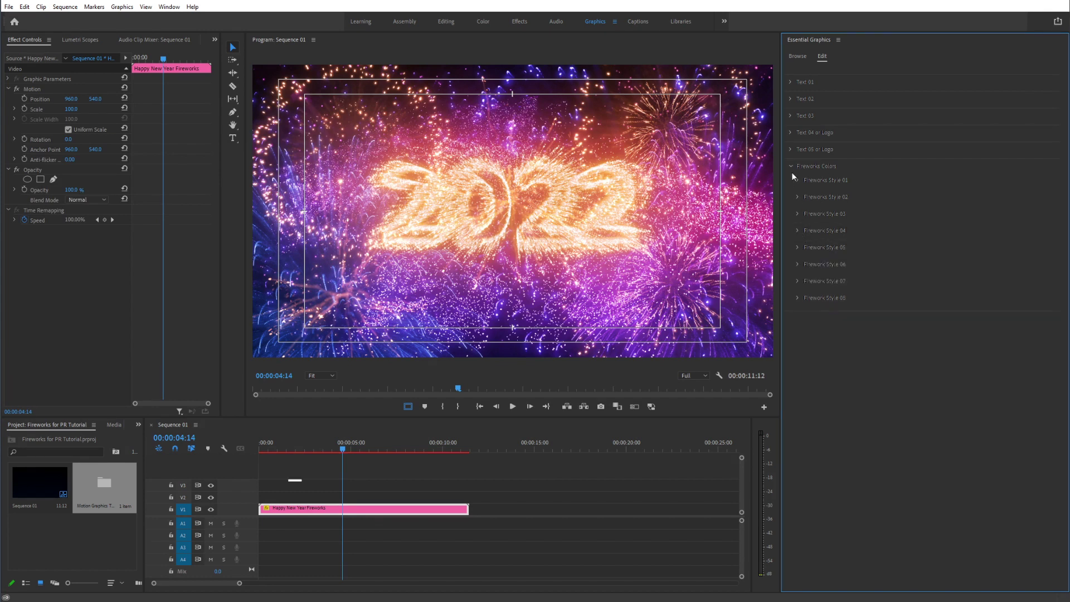
{"action": "left_click", "coordinate": [792, 166]}
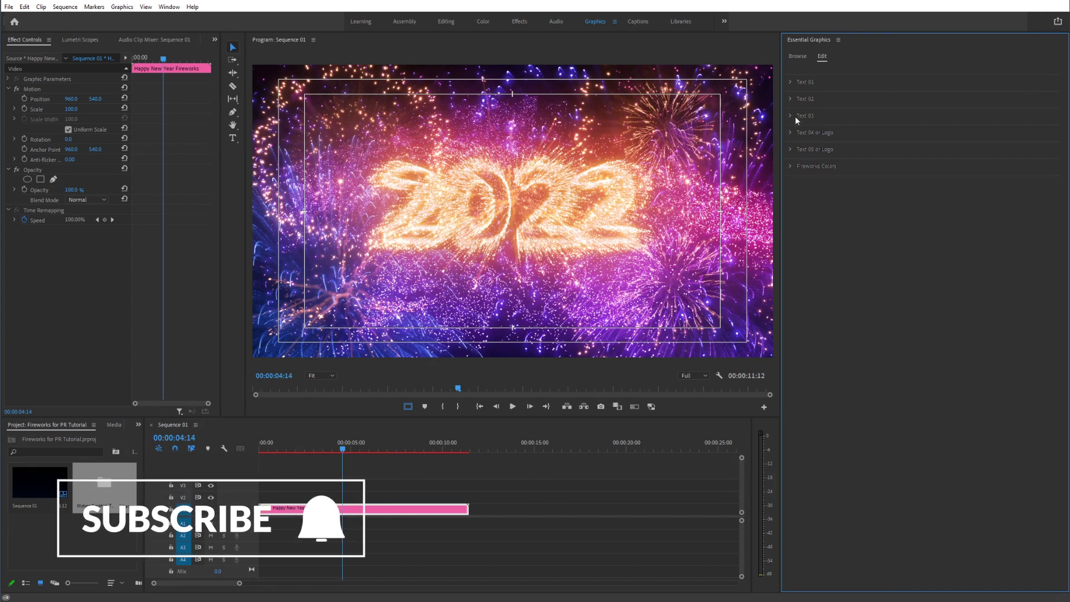
{"action": "left_click", "coordinate": [790, 131]}
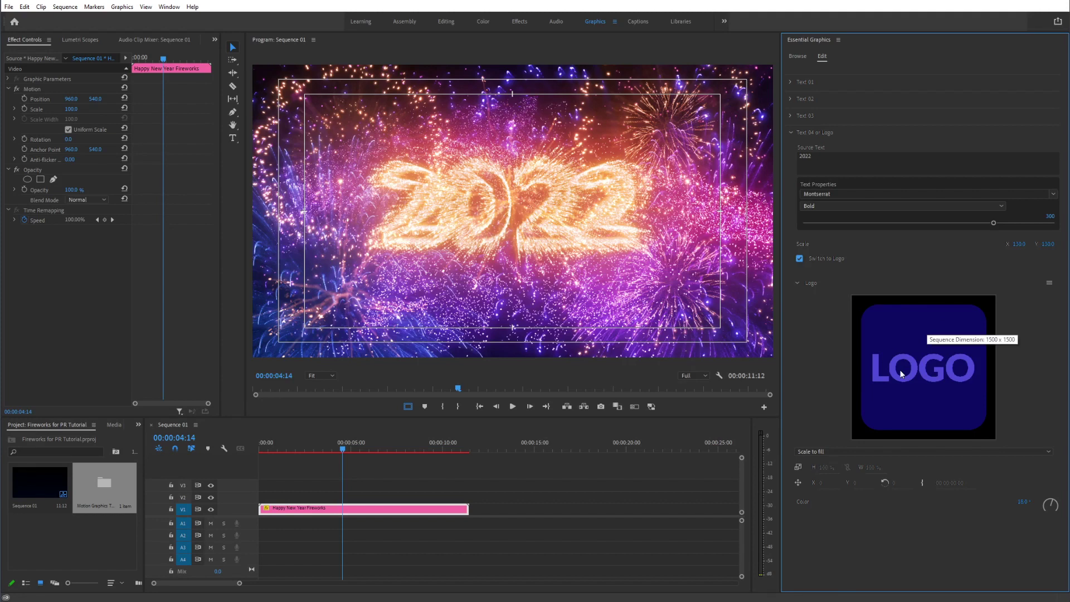
Replace the Text 04 placeholder logo with Neuronfx Logo - Icon.ai from the Media\Logos folder and scale it down within its frame
{"action": "left_click", "coordinate": [1049, 285]}
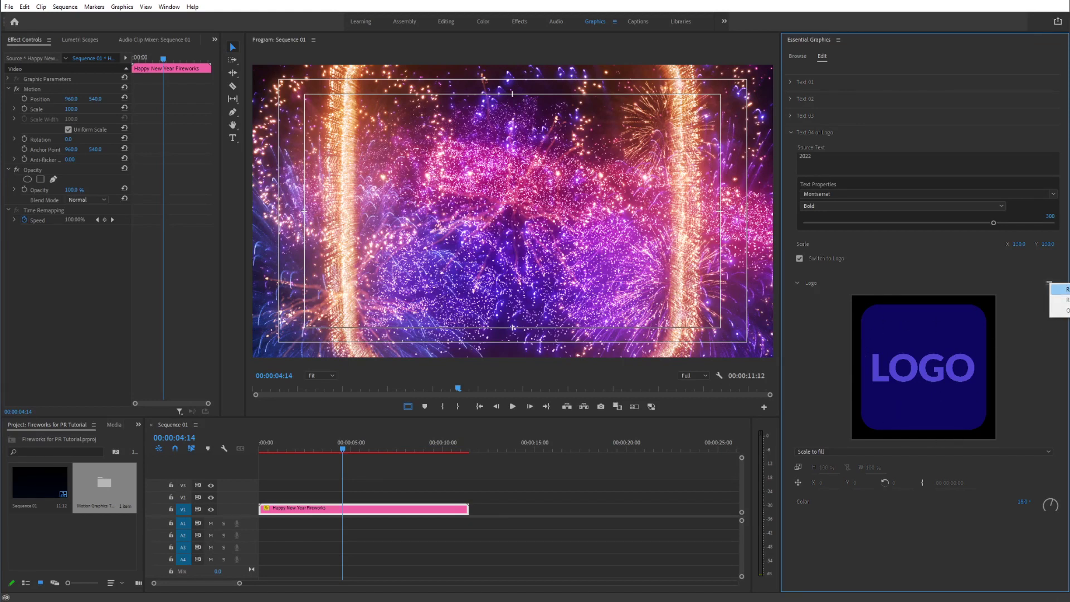
{"action": "left_click", "coordinate": [1062, 290]}
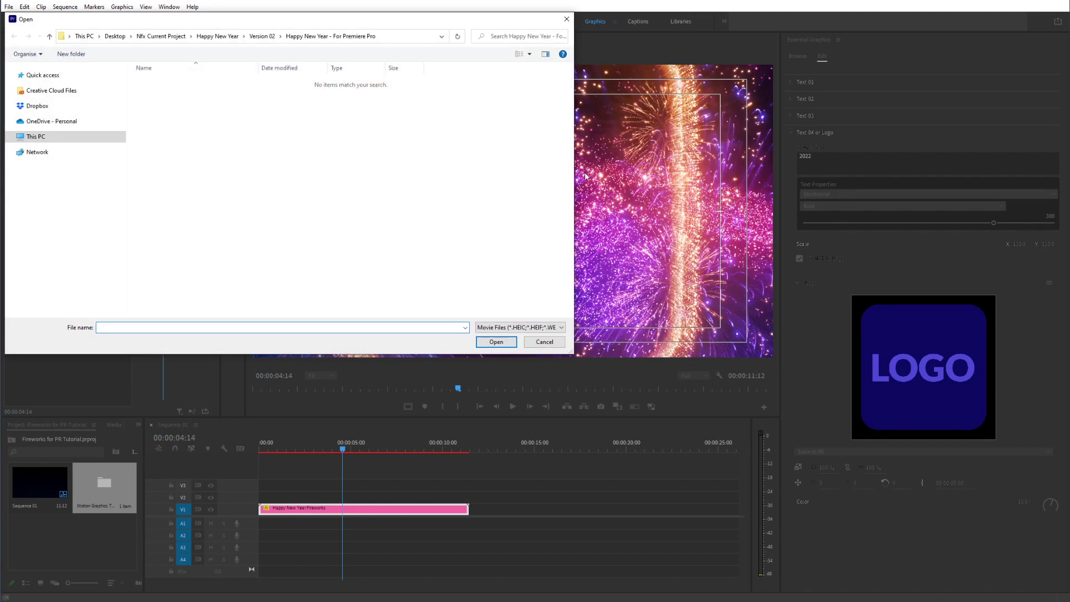
{"action": "left_click", "coordinate": [398, 37]}
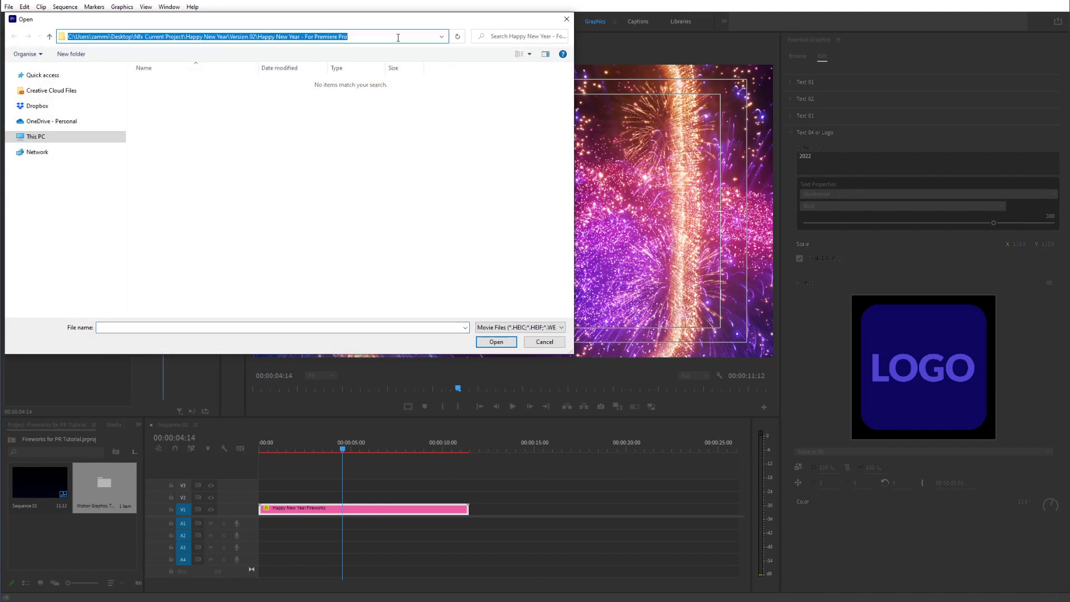
{"action": "type", "text": "C:\\Users\\zammi\\Documents\\Neuronfx\\Videohive\\Media\\Logos"}
{"action": "key", "text": "Return"}
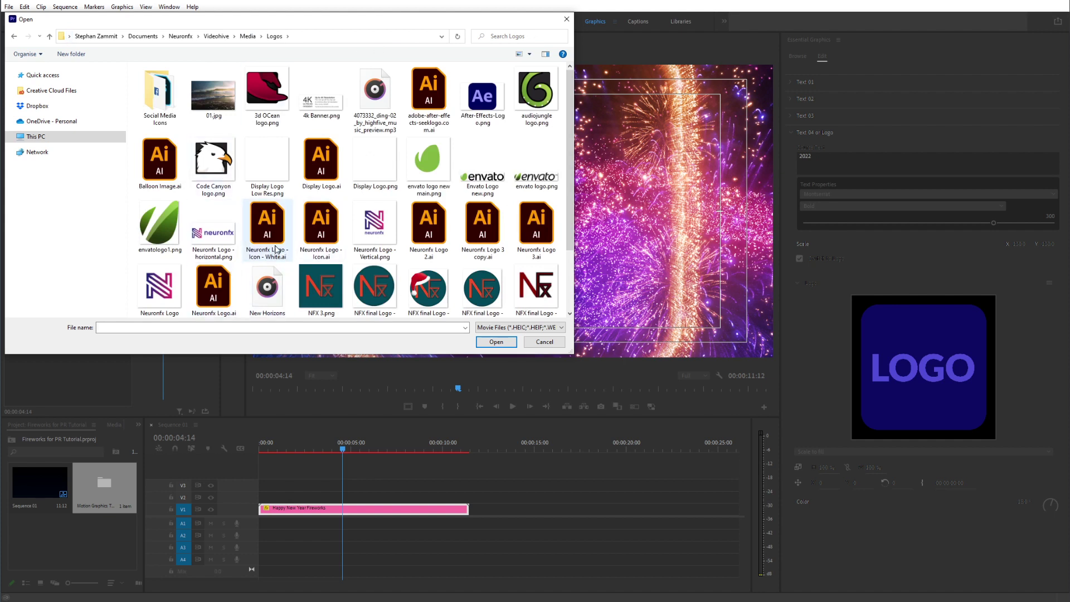
{"action": "left_click", "coordinate": [321, 237]}
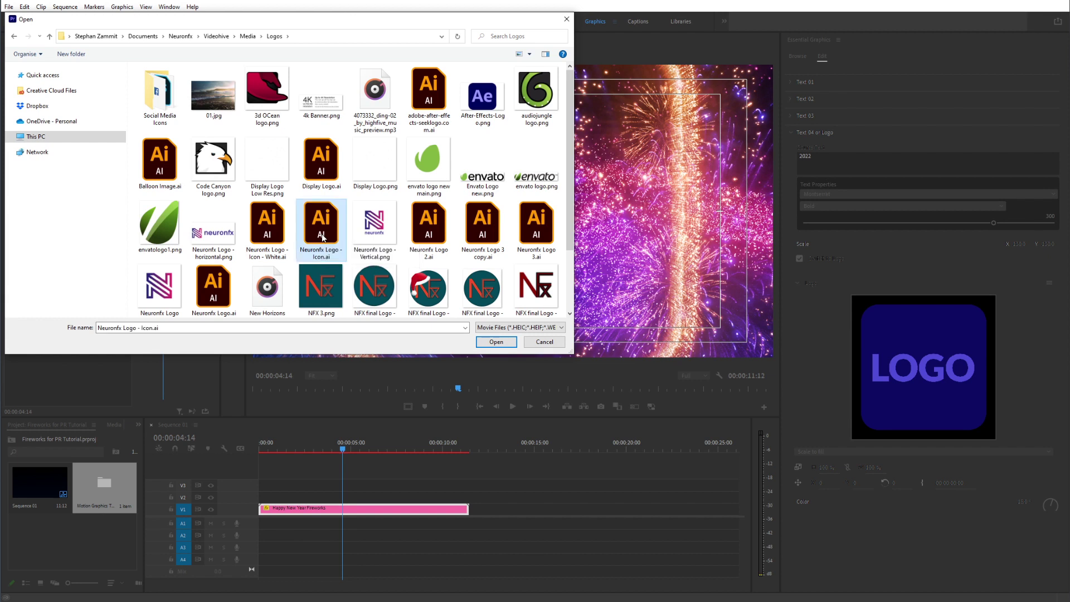
{"action": "left_click", "coordinate": [497, 341]}
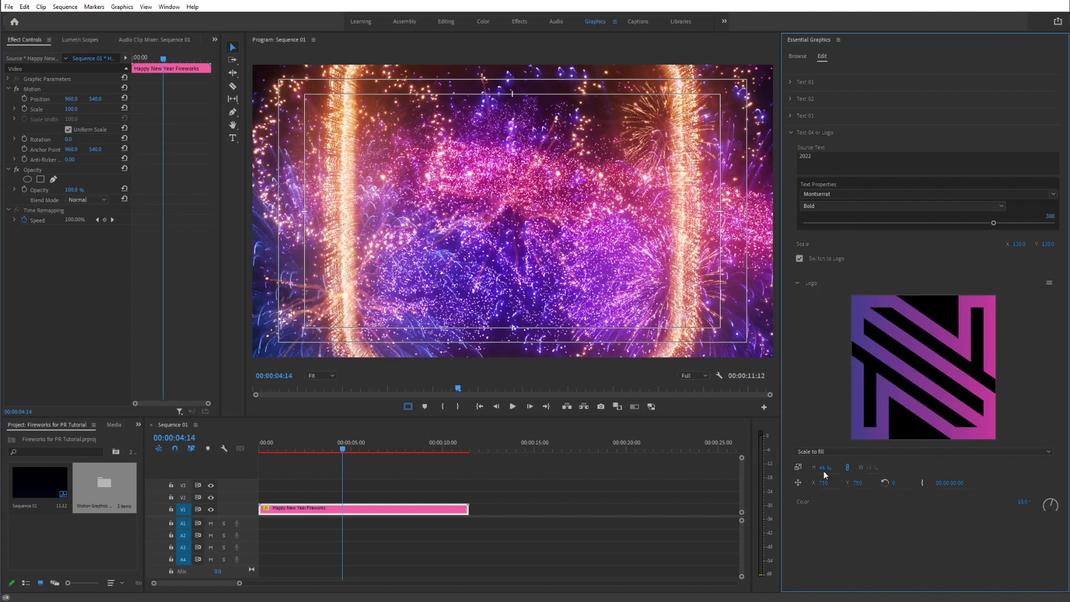
{"action": "left_click_drag", "start_coordinate": [823, 472], "coordinate": [825, 472]}
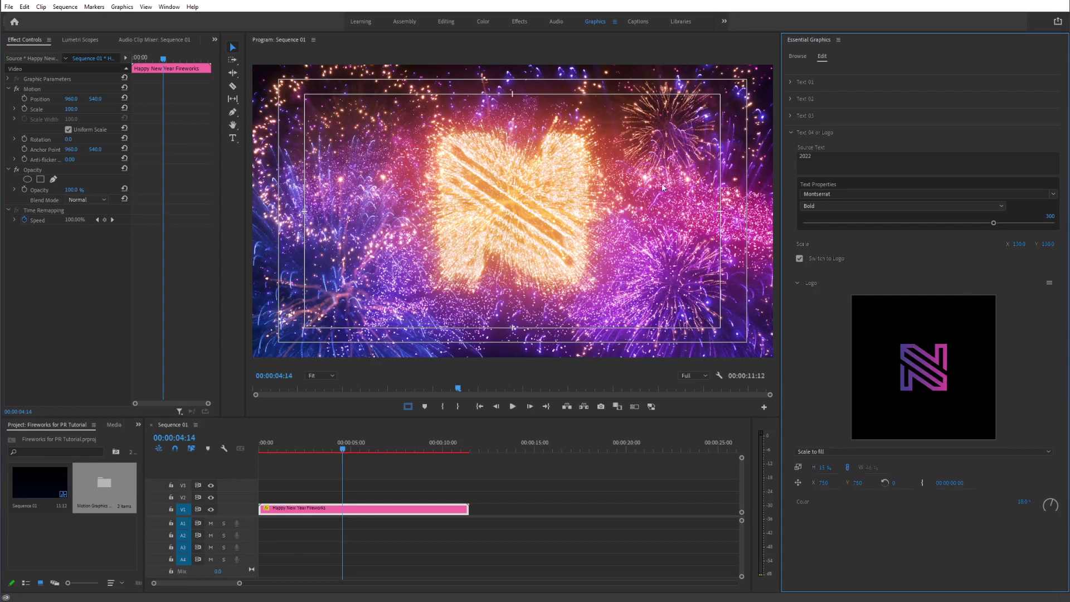
{"action": "left_click", "coordinate": [792, 133]}
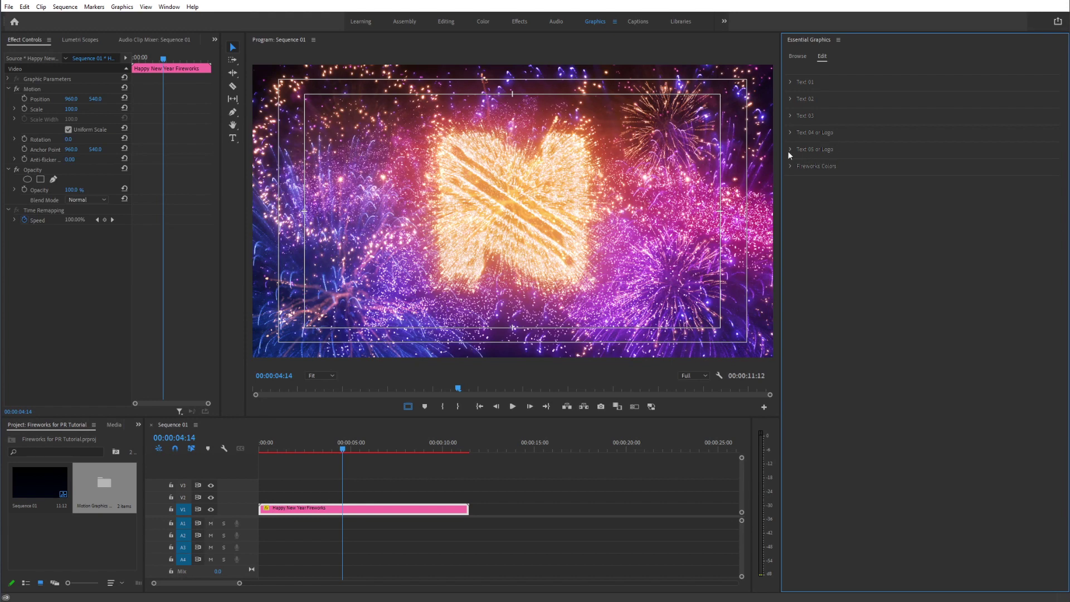
Change the color of Text 05 to magenta at about -56°, previewing the frame at 00:00:07:24
{"action": "left_click", "coordinate": [791, 150]}
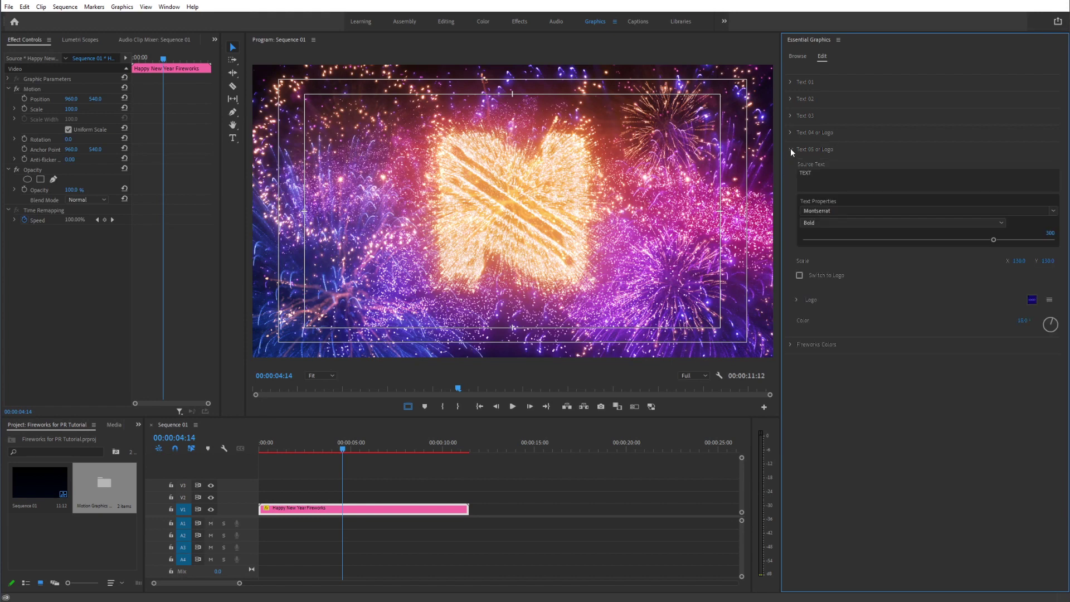
{"action": "left_click", "coordinate": [420, 451]}
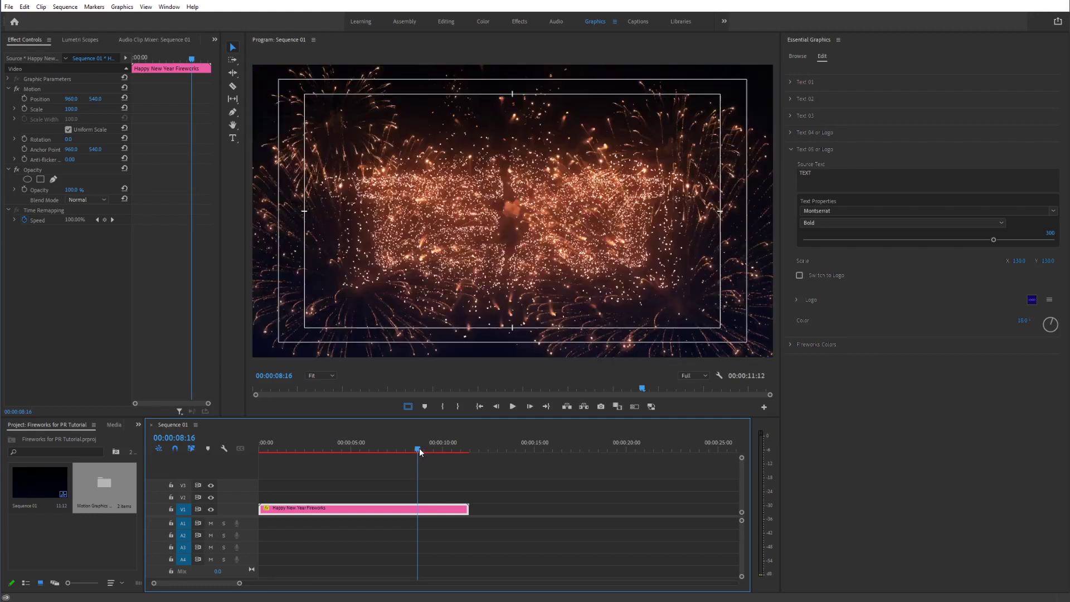
{"action": "left_click_drag", "start_coordinate": [420, 452], "coordinate": [407, 451]}
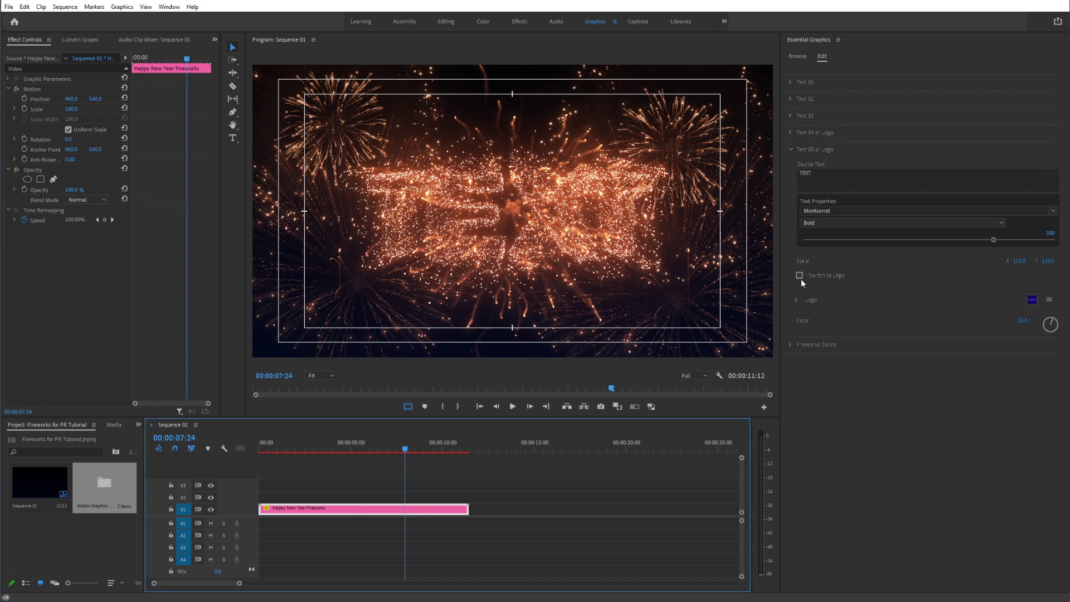
{"action": "left_click", "coordinate": [1050, 325]}
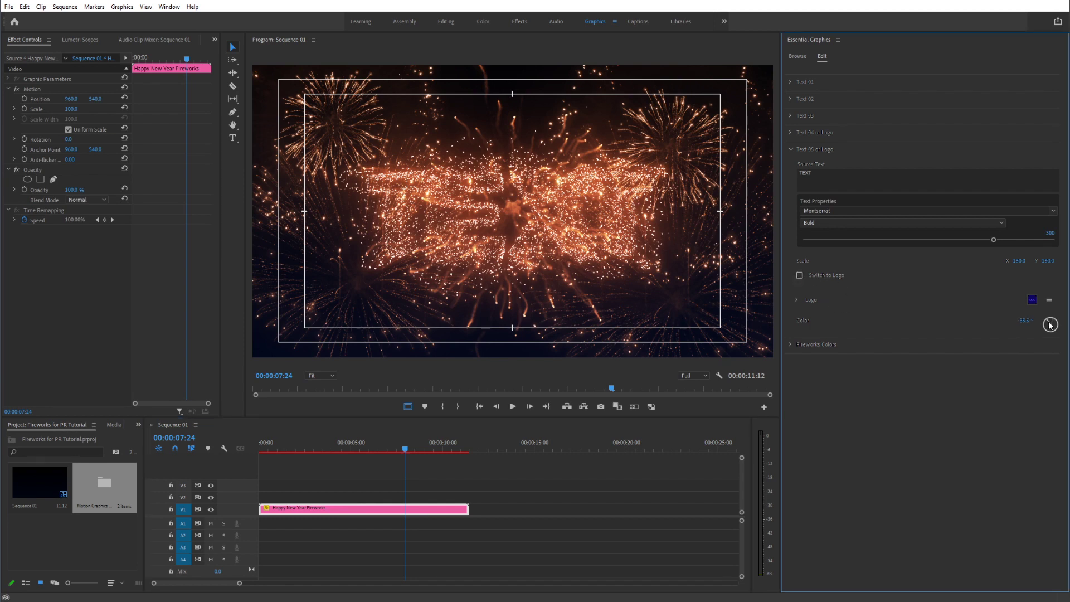
{"action": "left_click_drag", "start_coordinate": [1050, 325], "coordinate": [1048, 325]}
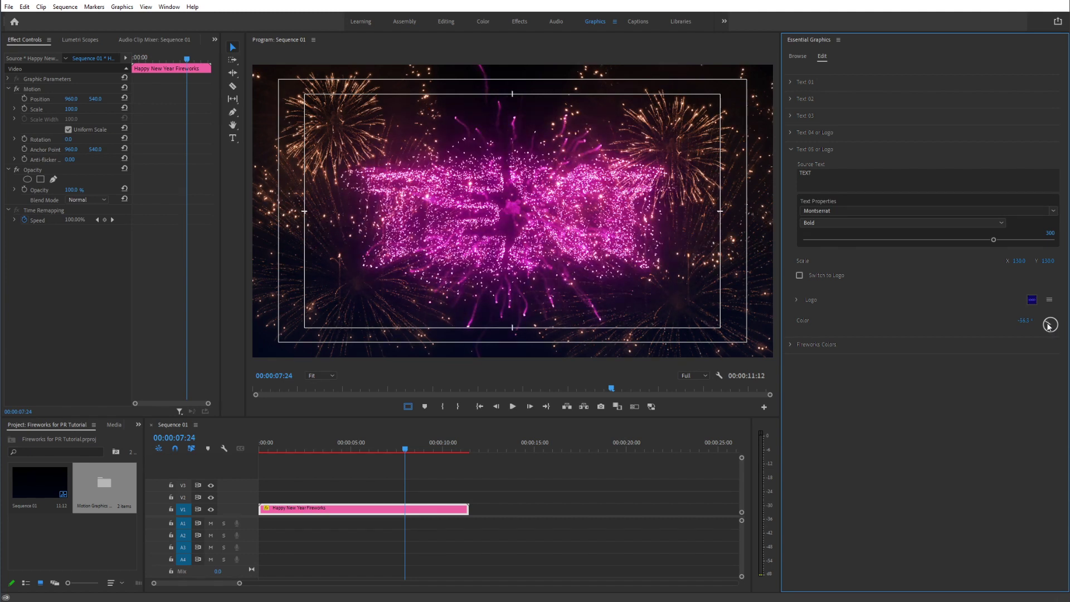
Replace the Text 05 source text with THE END and set its scale to 100
{"action": "left_click", "coordinate": [815, 171]}
{"action": "left_click", "coordinate": [815, 171]}
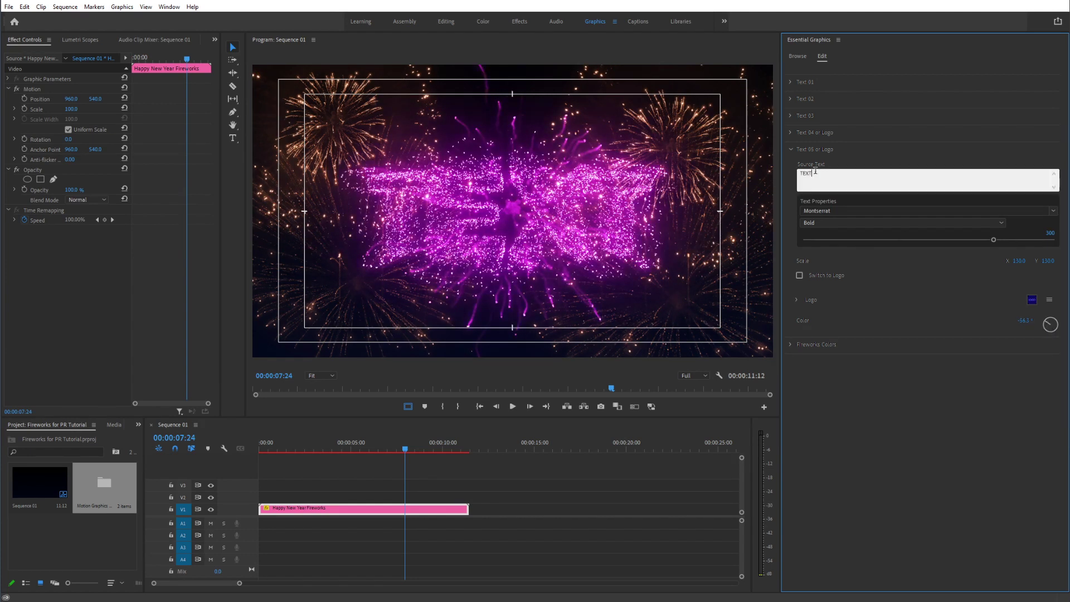
{"action": "double_click", "coordinate": [815, 172]}
{"action": "type", "text": "THE END"}
{"action": "left_click", "coordinate": [839, 393]}
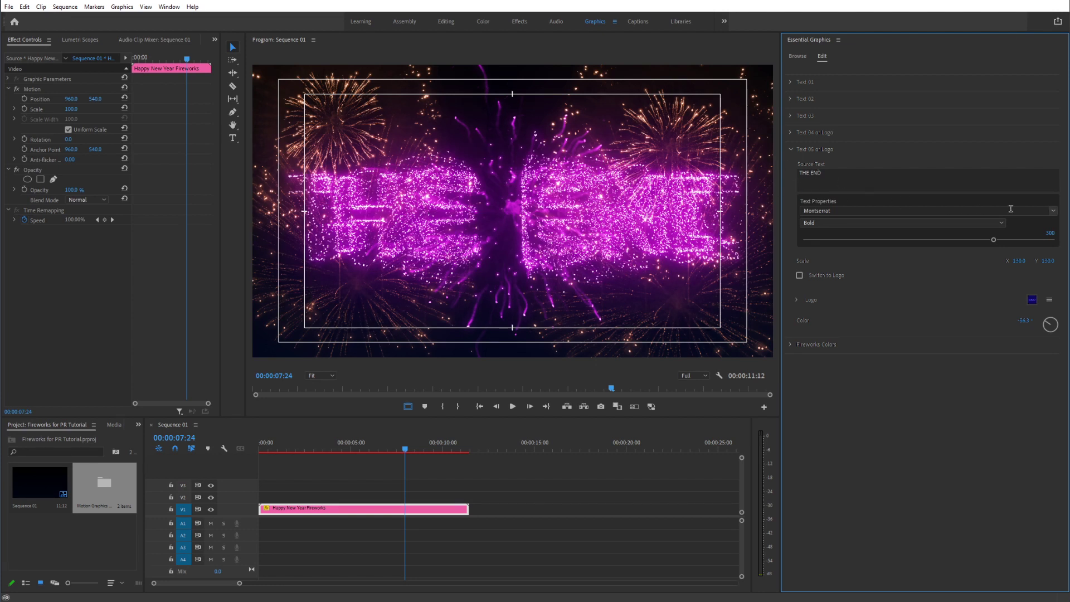
{"action": "left_click", "coordinate": [1019, 261]}
{"action": "type", "text": "100"}
{"action": "key", "text": "Return"}
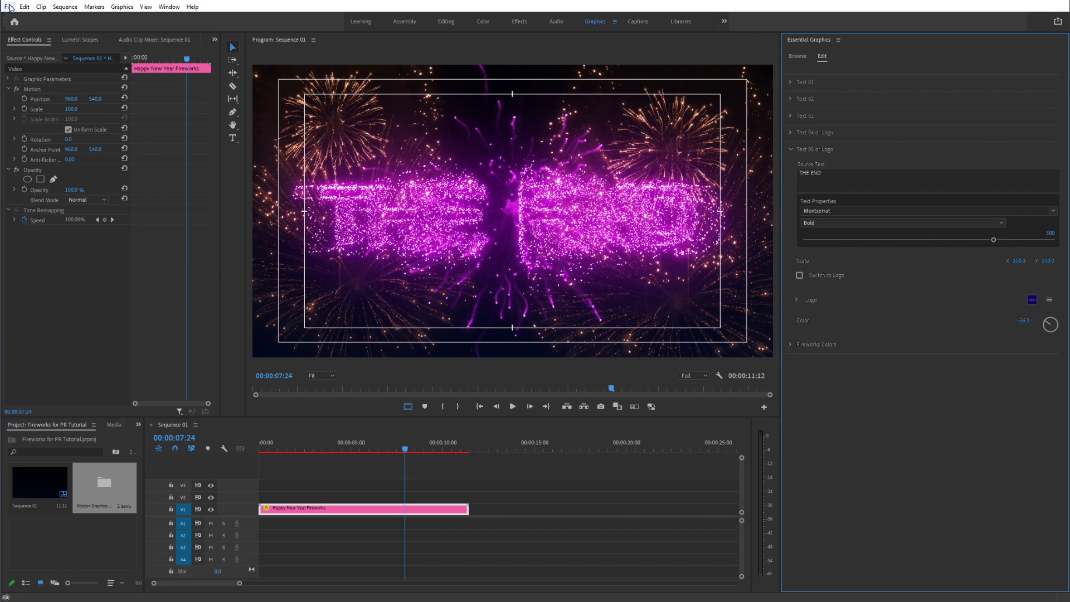
Open the media export settings for the sequence and name the output file Merry Christmas Firework
{"action": "left_click", "coordinate": [291, 474]}
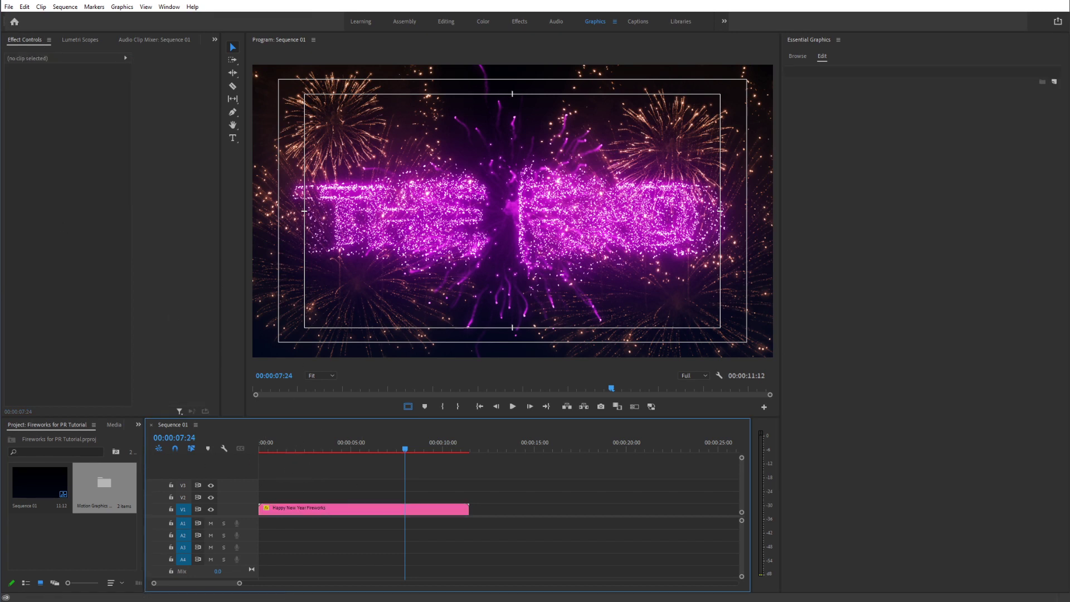
{"action": "left_click", "coordinate": [10, 7]}
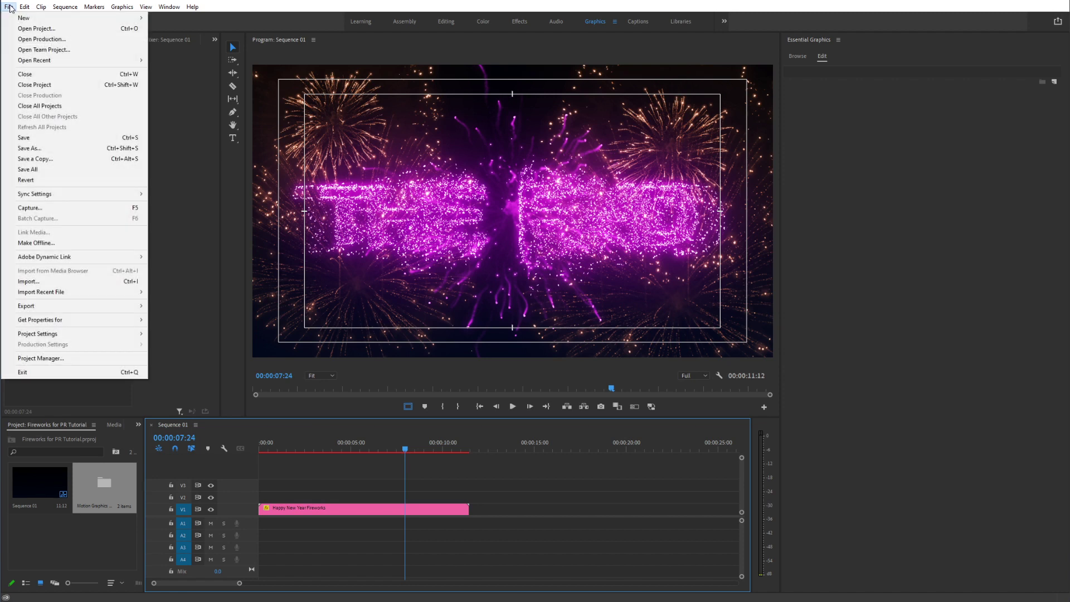
{"action": "mouse_move", "coordinate": [110, 307]}
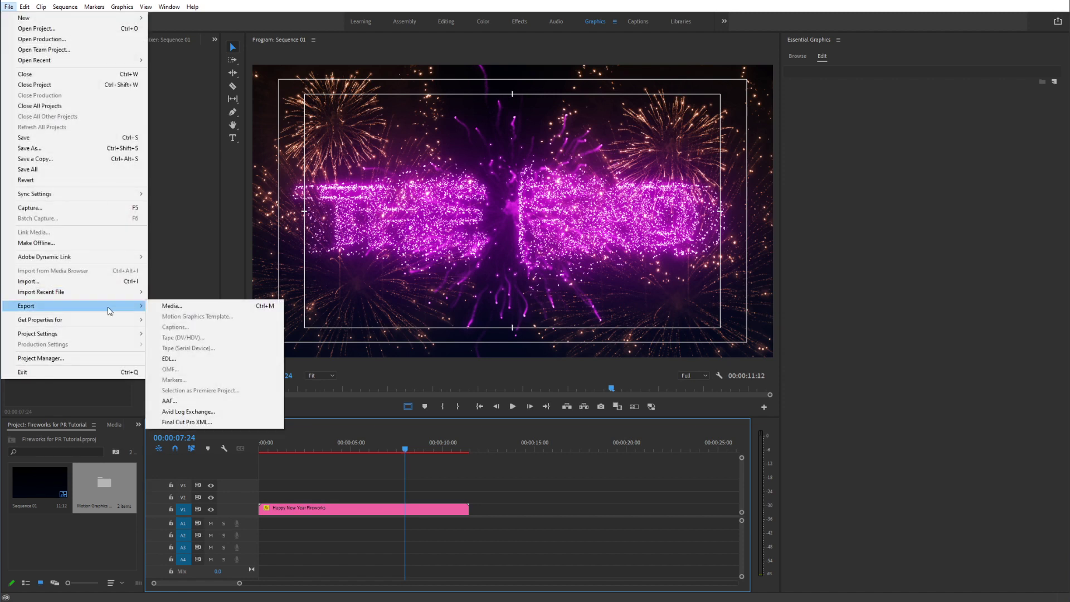
{"action": "left_click", "coordinate": [194, 309]}
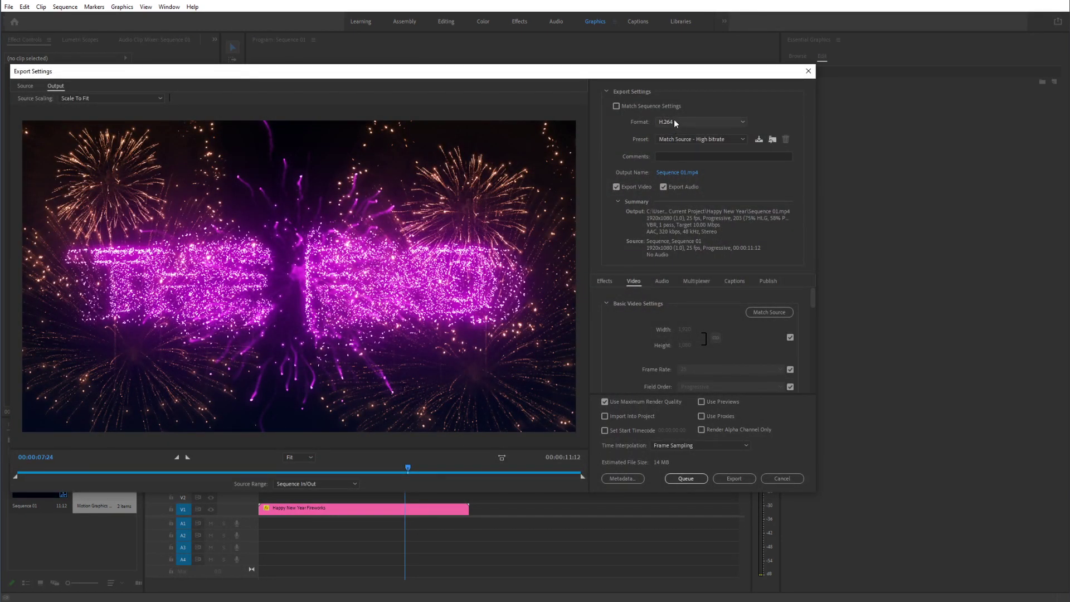
{"action": "left_click", "coordinate": [686, 172]}
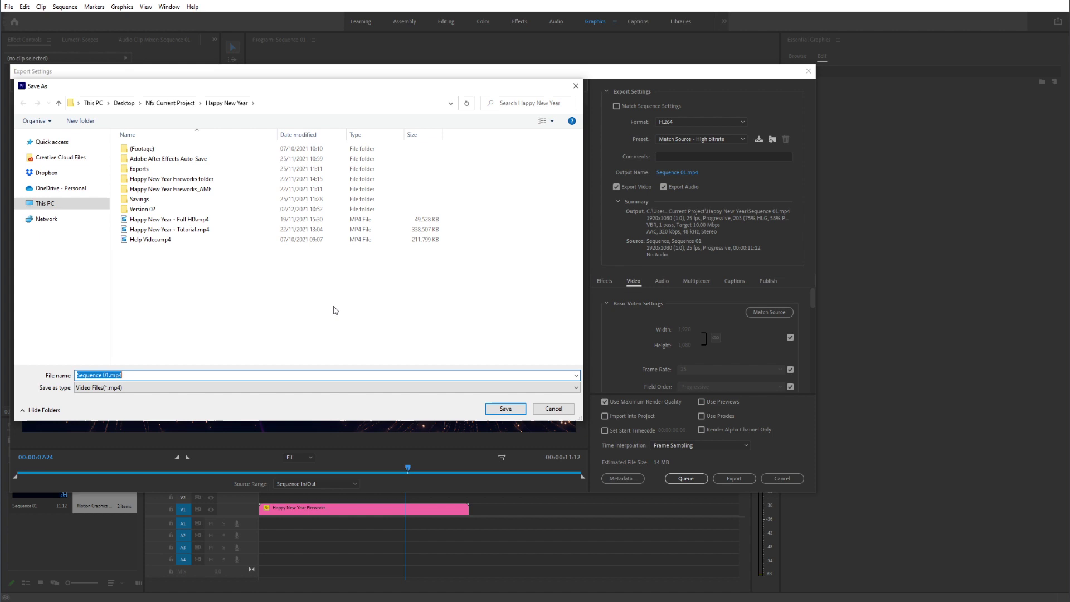
{"action": "type", "text": "Merry "}
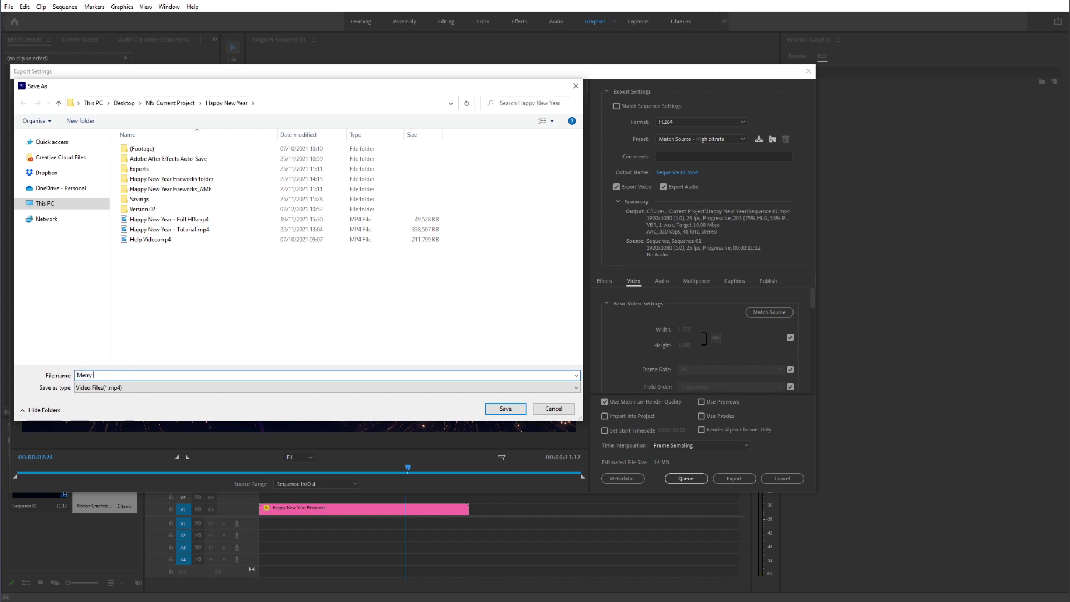
{"action": "type", "text": "Christmas Firework"}
{"action": "left_click", "coordinate": [514, 409]}
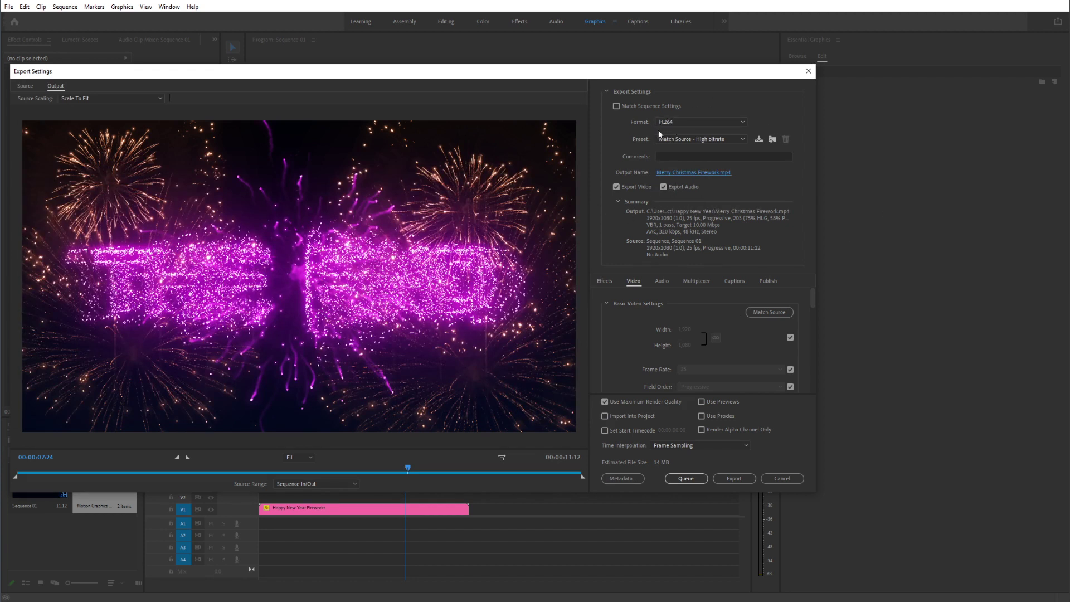
Export the video in H.264 format with a target bitrate of 50 Mbps
{"action": "left_click", "coordinate": [686, 121]}
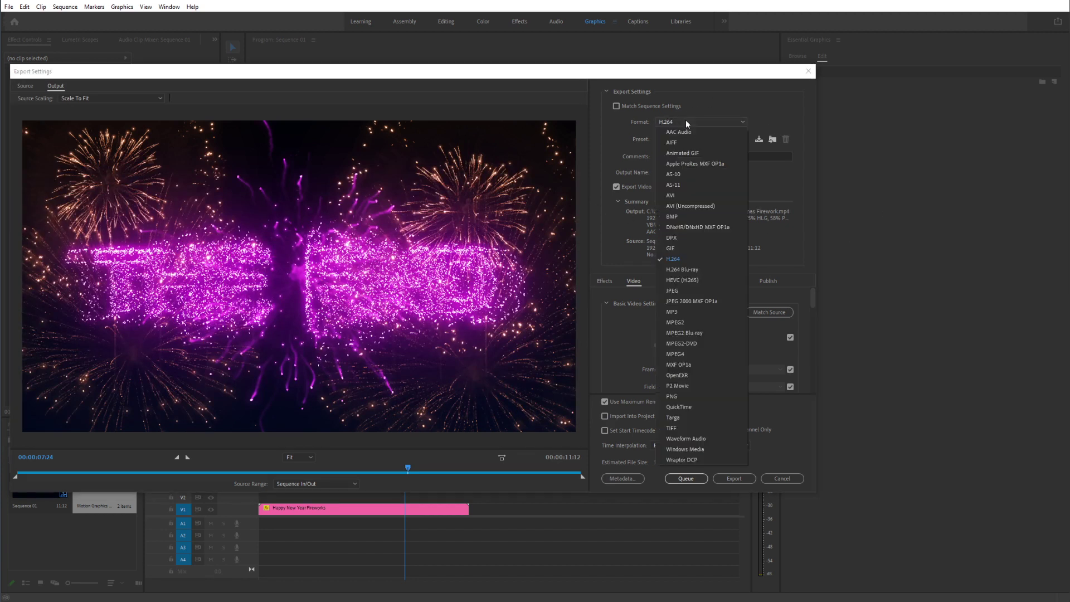
{"action": "left_click", "coordinate": [685, 261]}
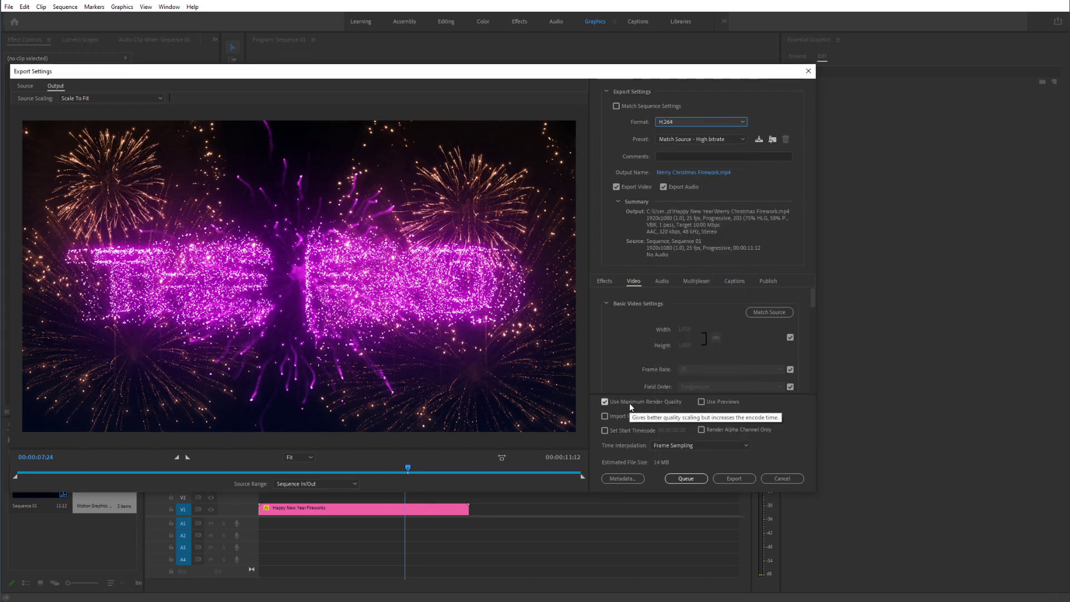
{"action": "scroll", "coordinate": [676, 330], "scroll_direction": "down", "scroll_amount": 5}
{"action": "scroll", "coordinate": [655, 366], "scroll_direction": "down", "scroll_amount": 5}
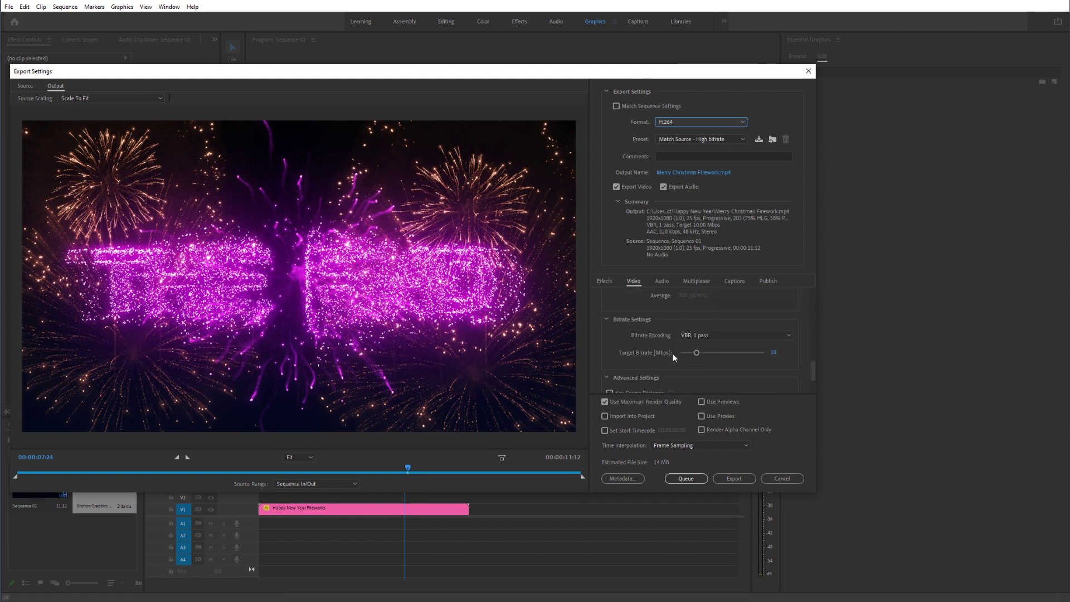
{"action": "left_click_drag", "start_coordinate": [697, 353], "coordinate": [770, 353]}
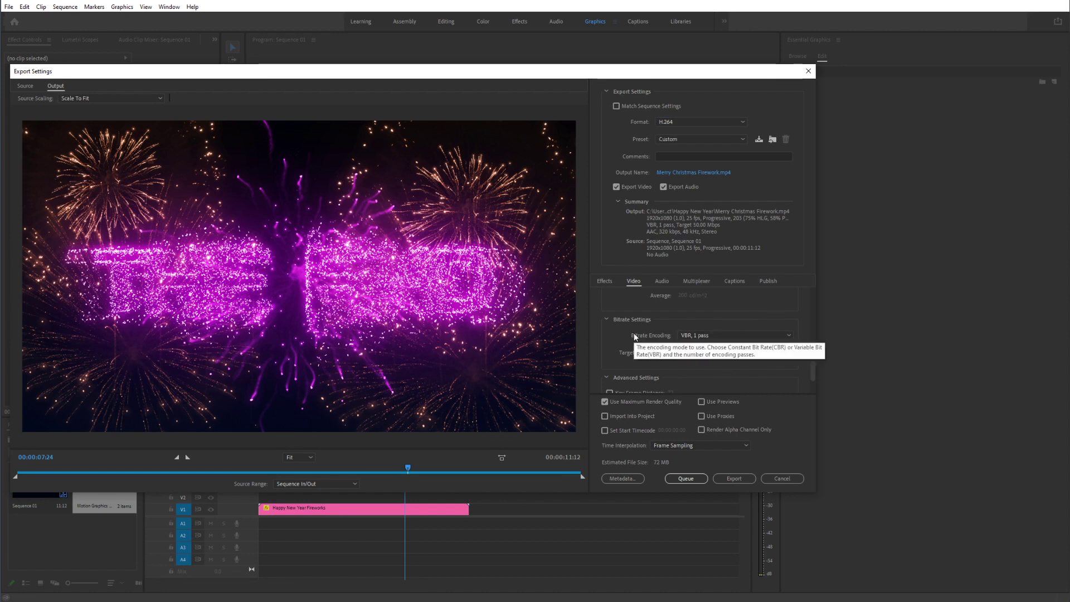
{"action": "left_click", "coordinate": [743, 477]}
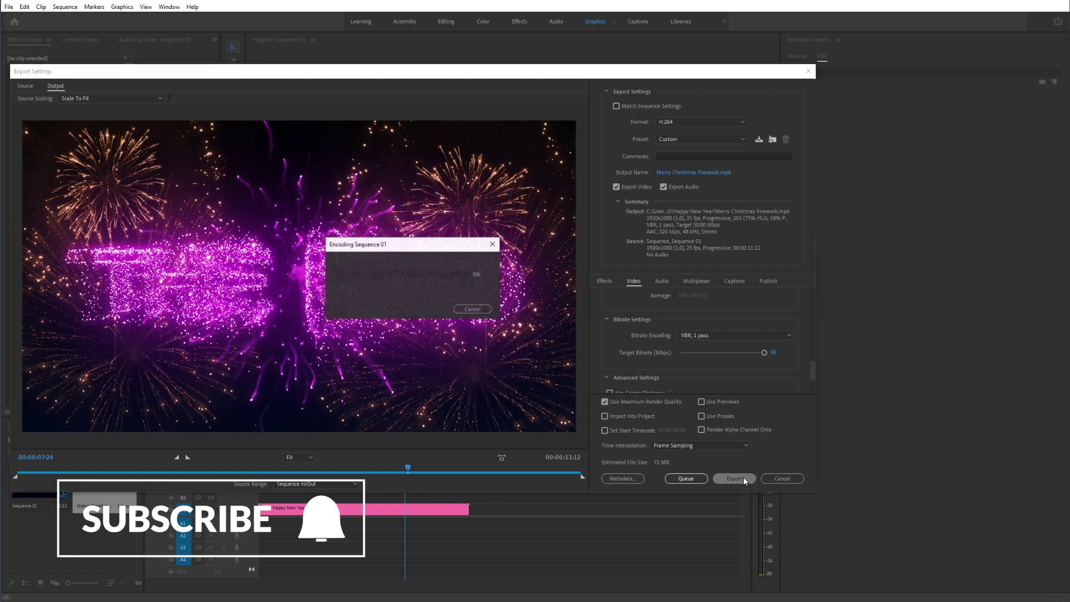